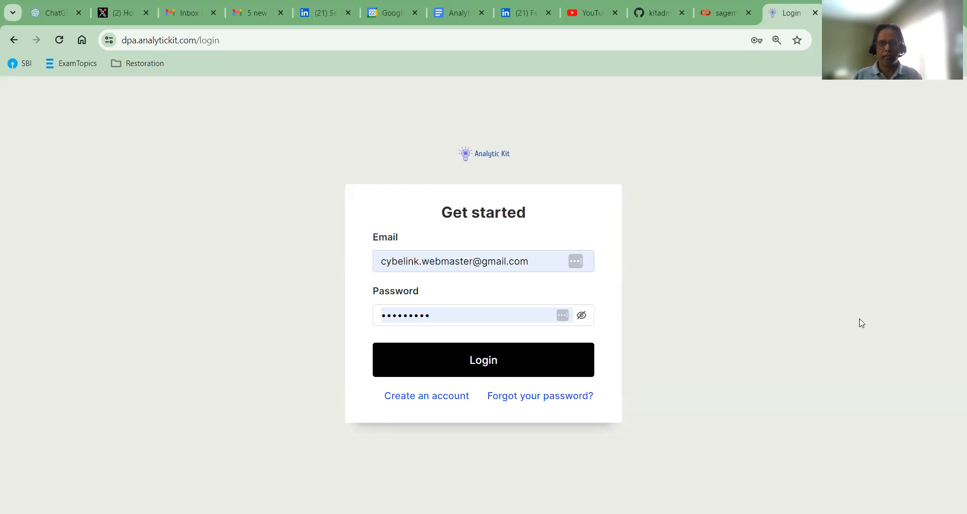
Log in with the filled-in account credentials and start a new Funnel analytic in the project
left_click(480, 367)
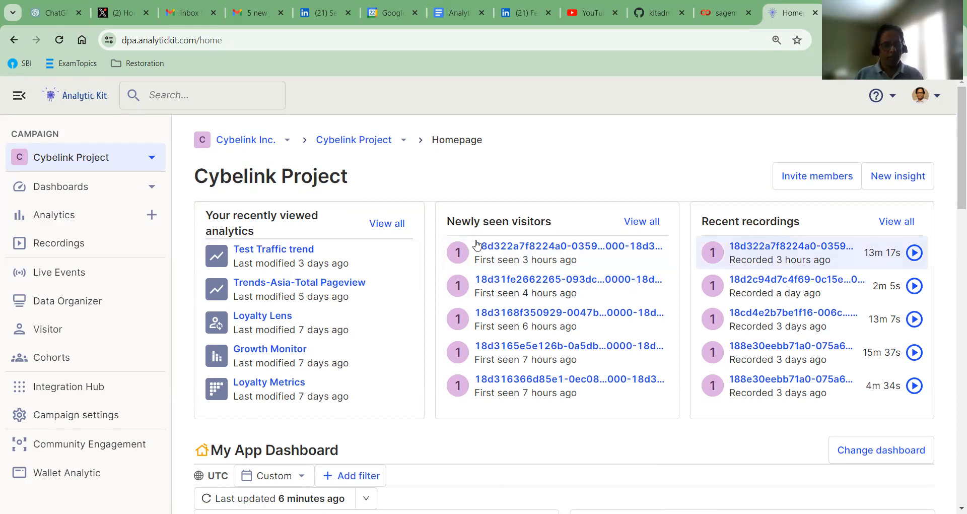
left_click(109, 219)
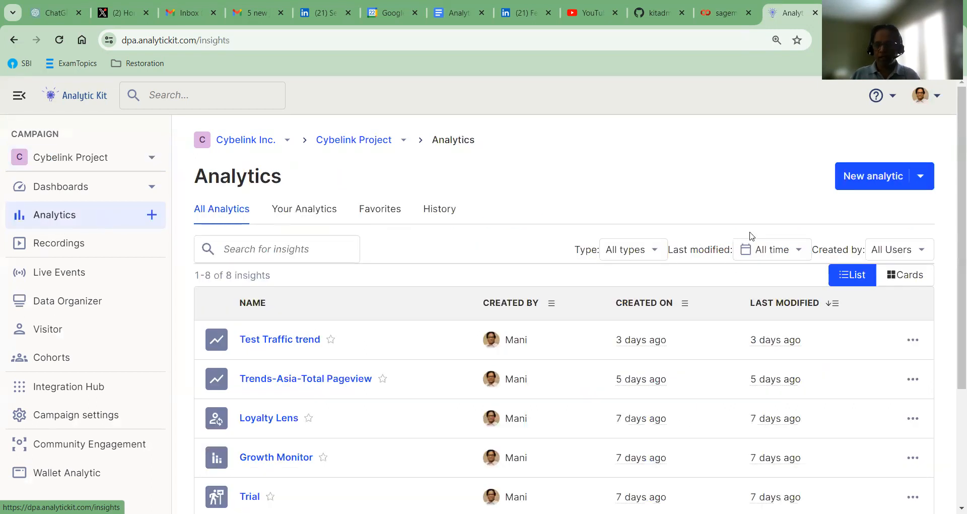
left_click(920, 179)
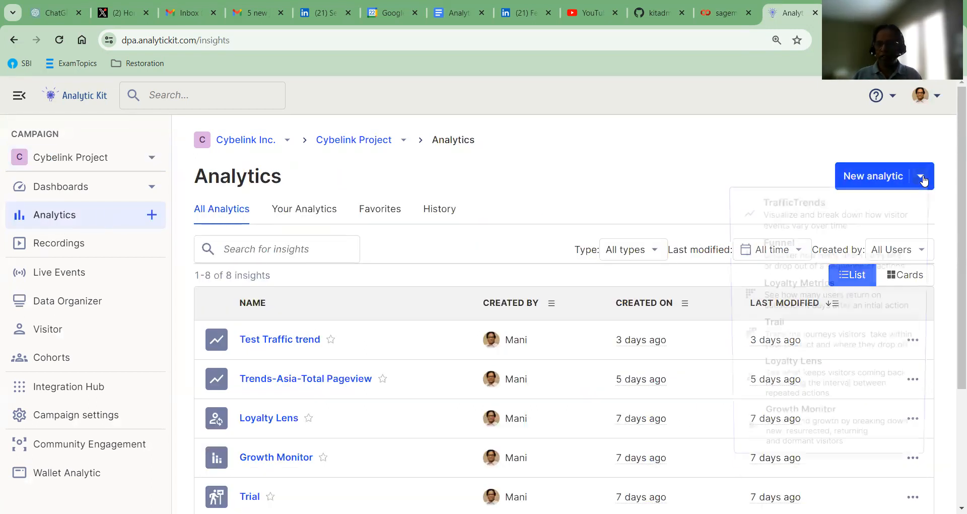
left_click(803, 254)
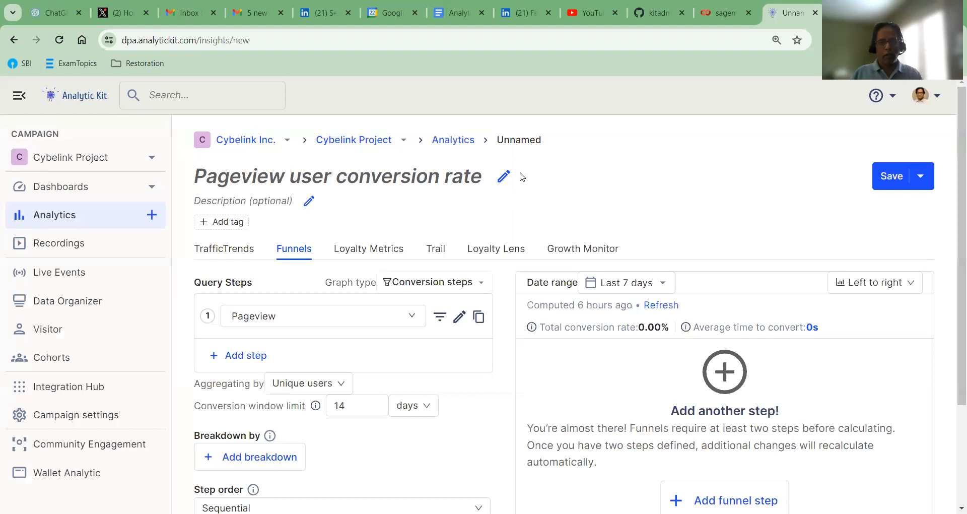
Name the new funnel "Test Funnel" and save the title
left_click(505, 178)
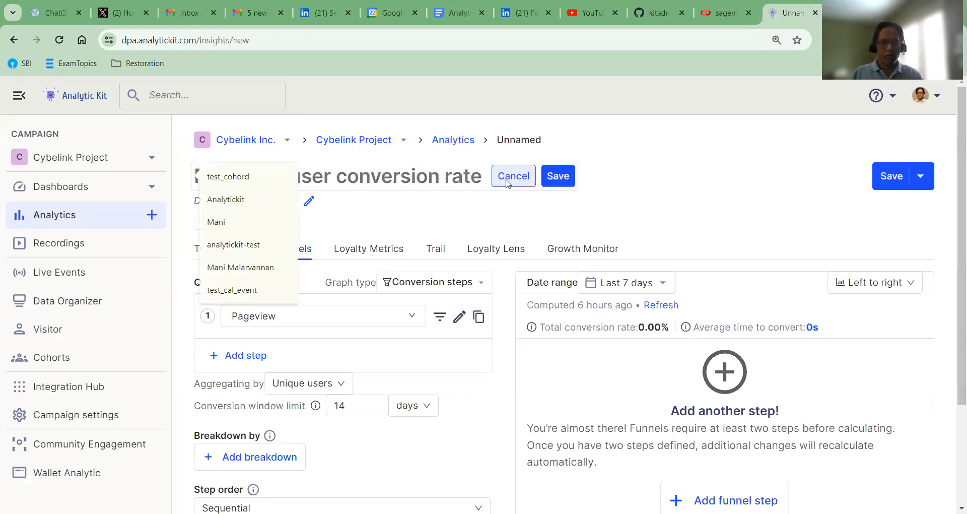
left_click(359, 178)
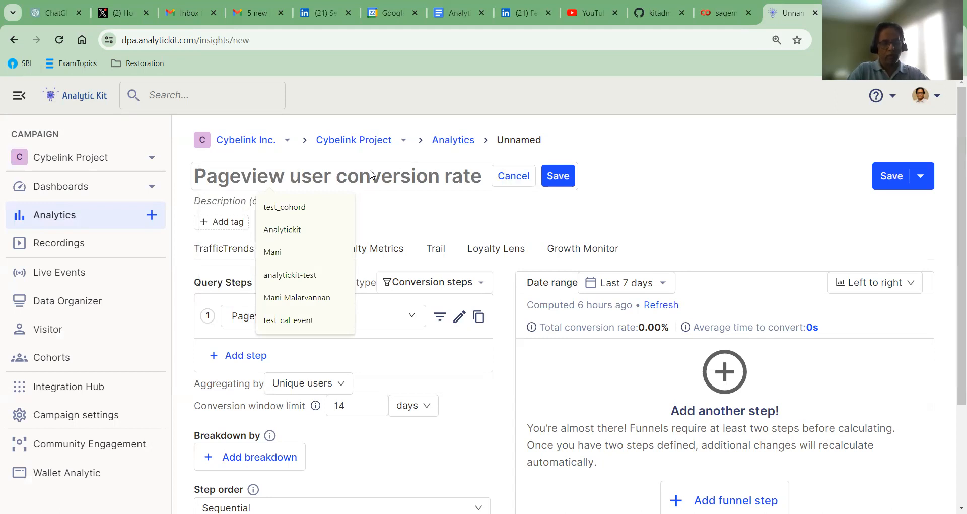
type("Test F")
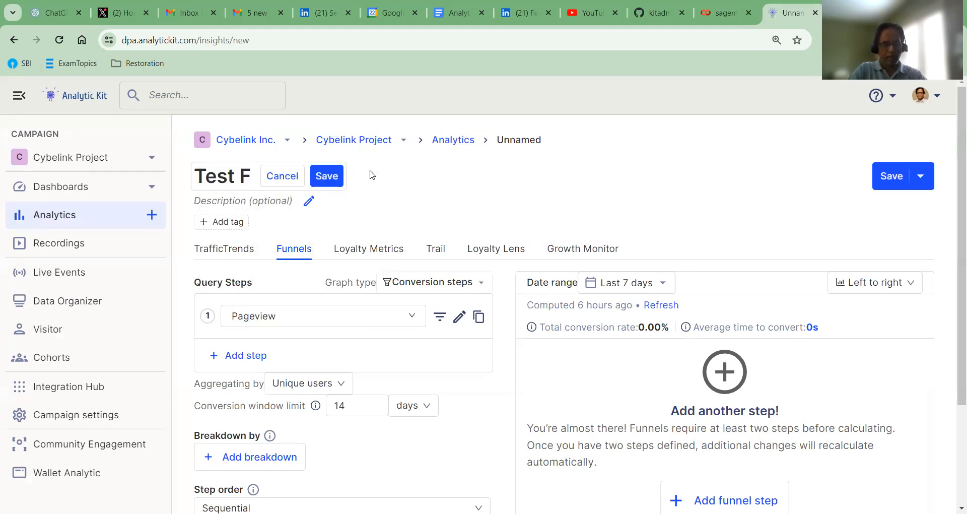
type("unnel")
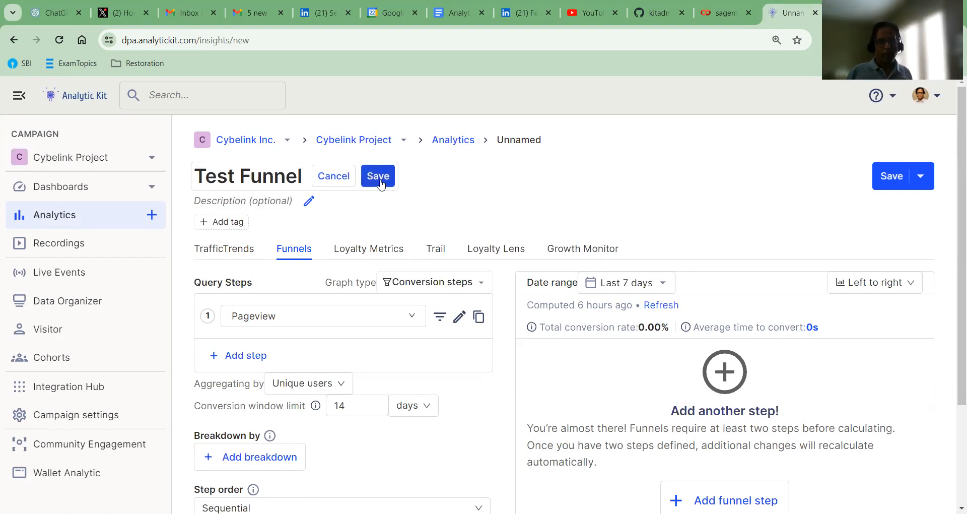
left_click(371, 176)
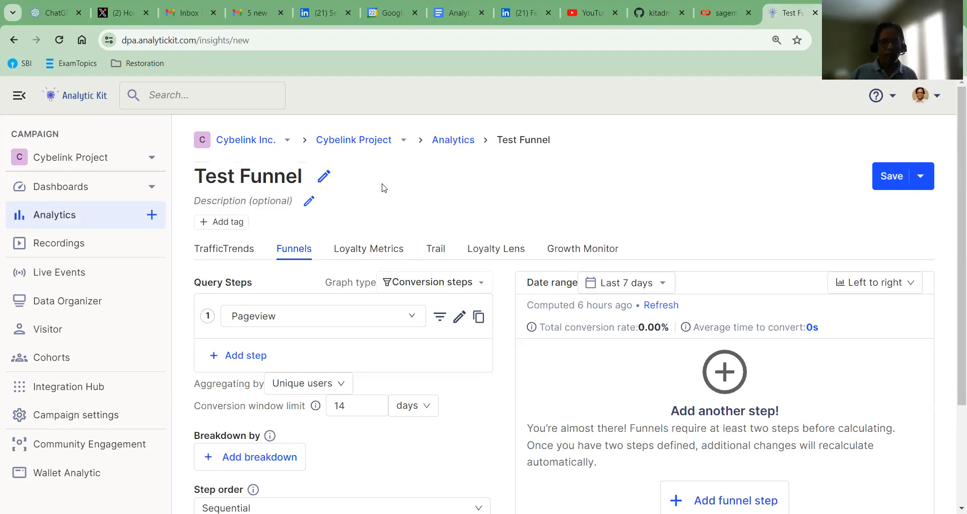
Enter "test desciption" as the funnel's description and save it
left_click(309, 202)
type("tets")
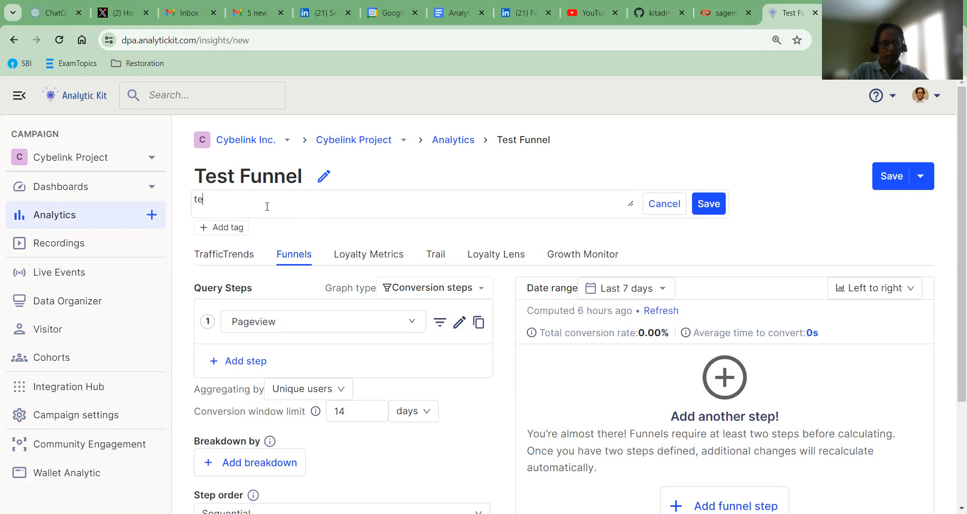
key("BackSpace")
key("BackSpace")
type("st desciption")
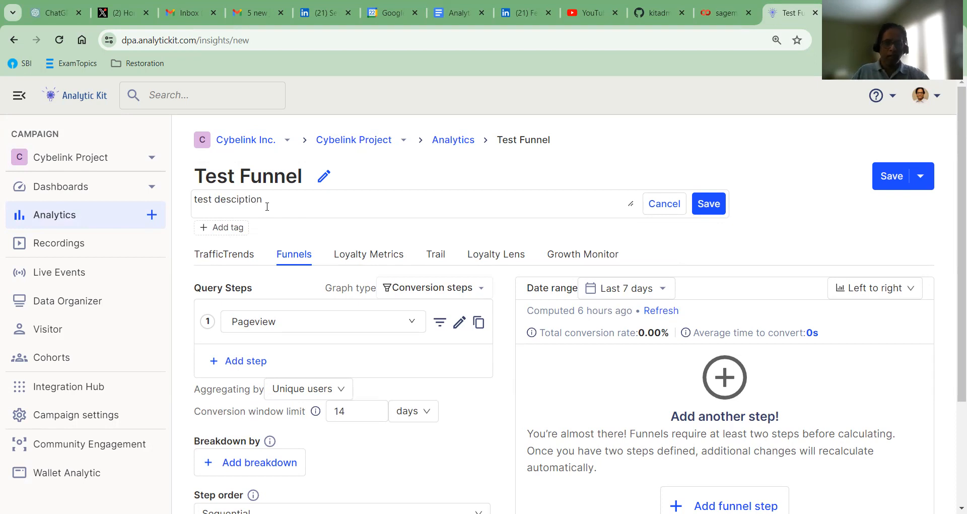
left_click(709, 204)
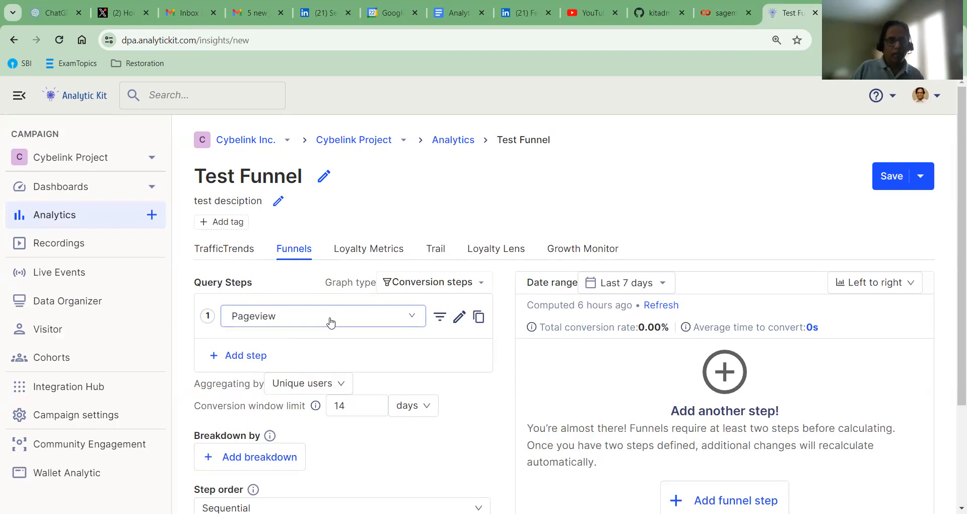
Choose Pageview as the first funnel step's event and add Autocapture as the second step
scroll(330, 322, "down", 1)
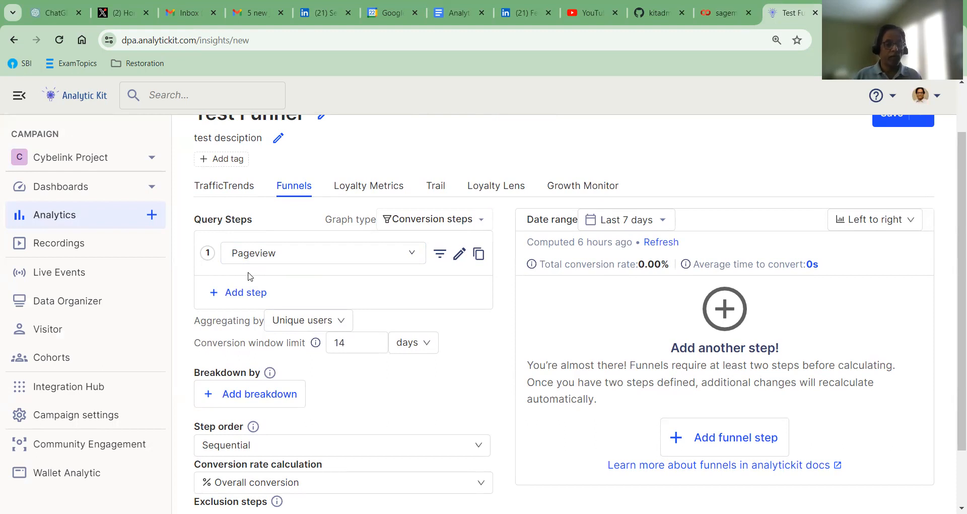
left_click(365, 254)
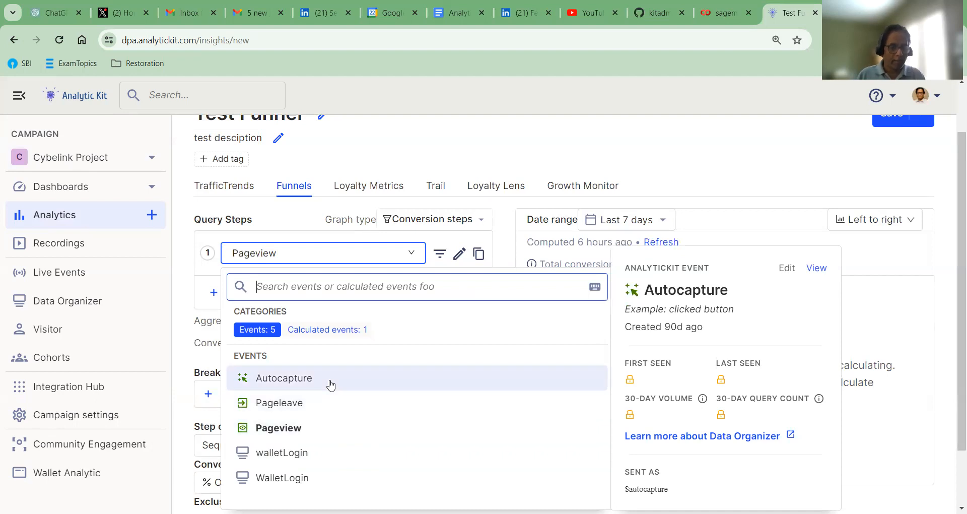
left_click(288, 429)
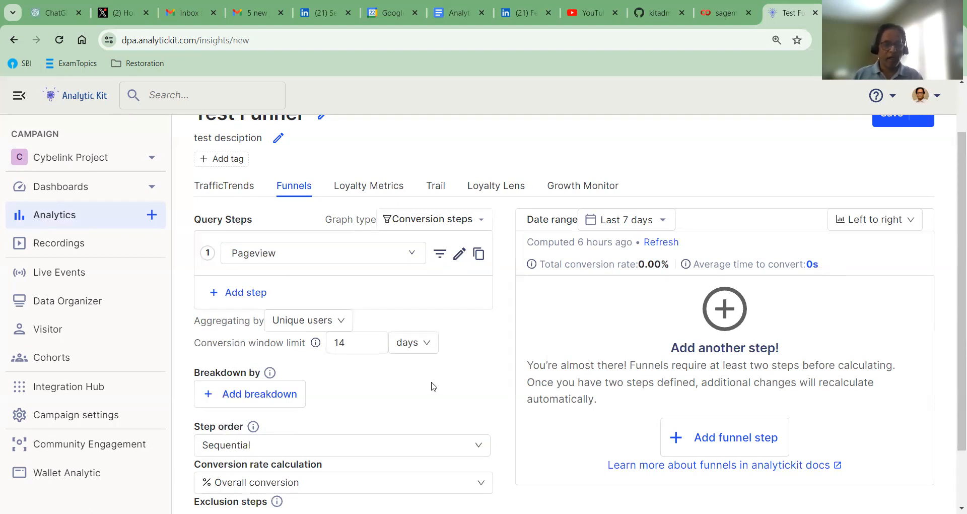
scroll(432, 386, "down", 1)
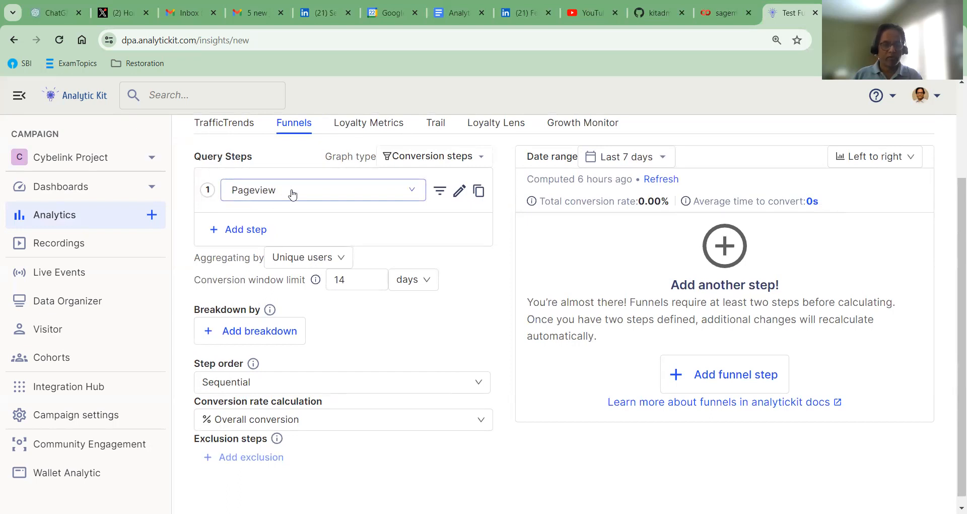
left_click(255, 230)
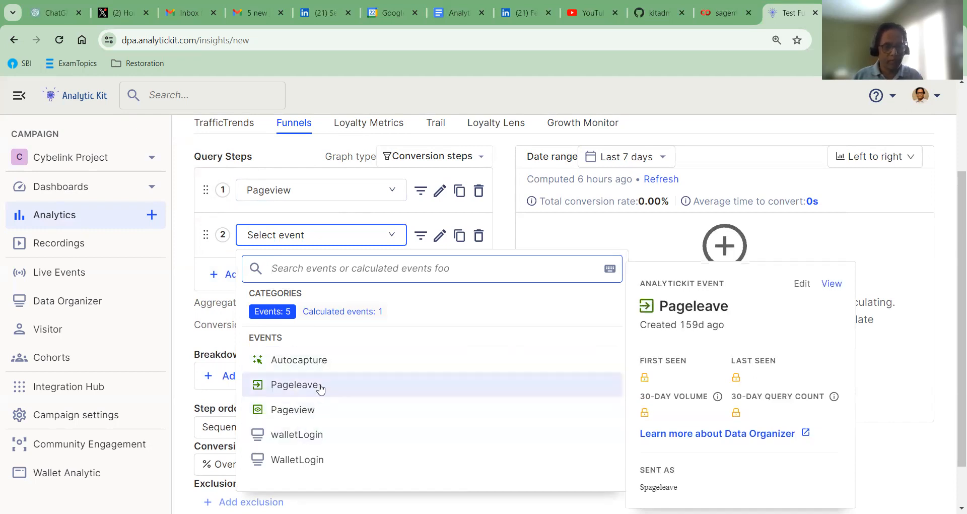
left_click(319, 361)
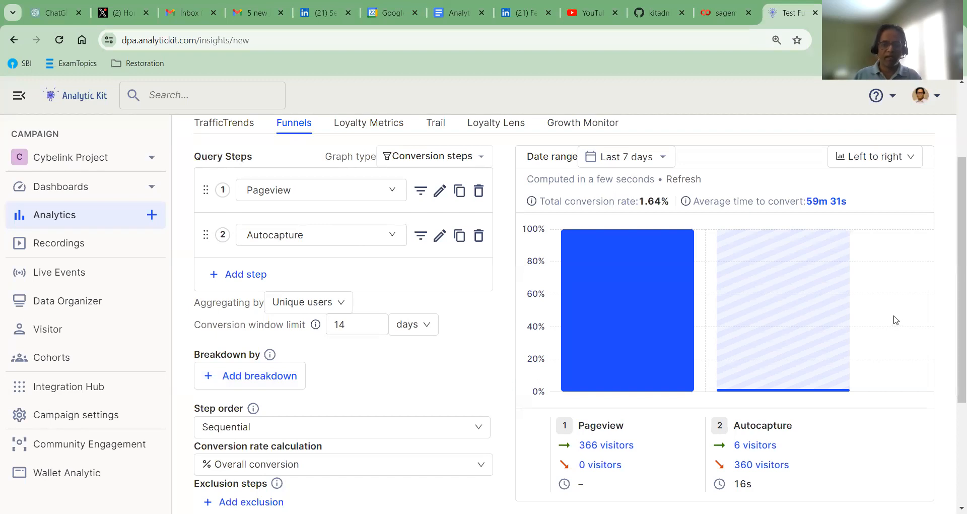
mouse_move(668, 367)
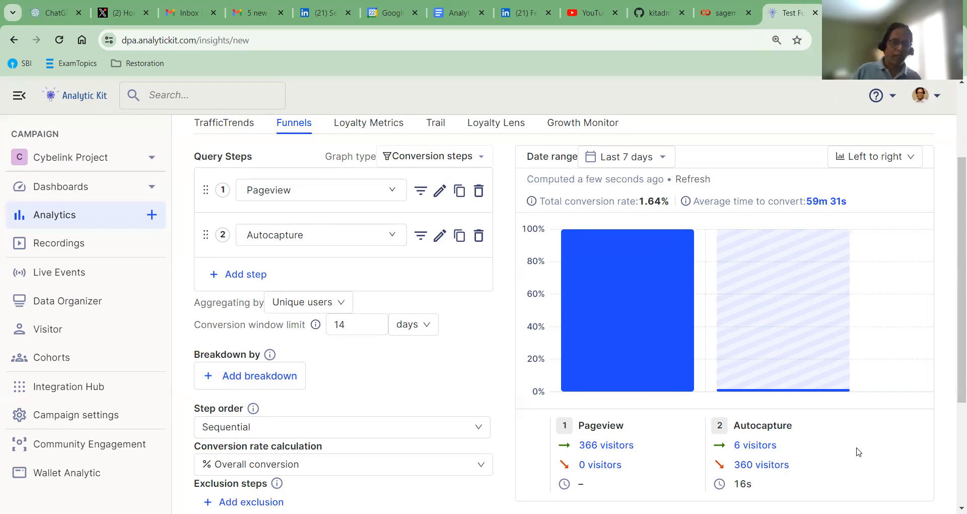
Add a third funnel step with the WalletLogin event
left_click(245, 277)
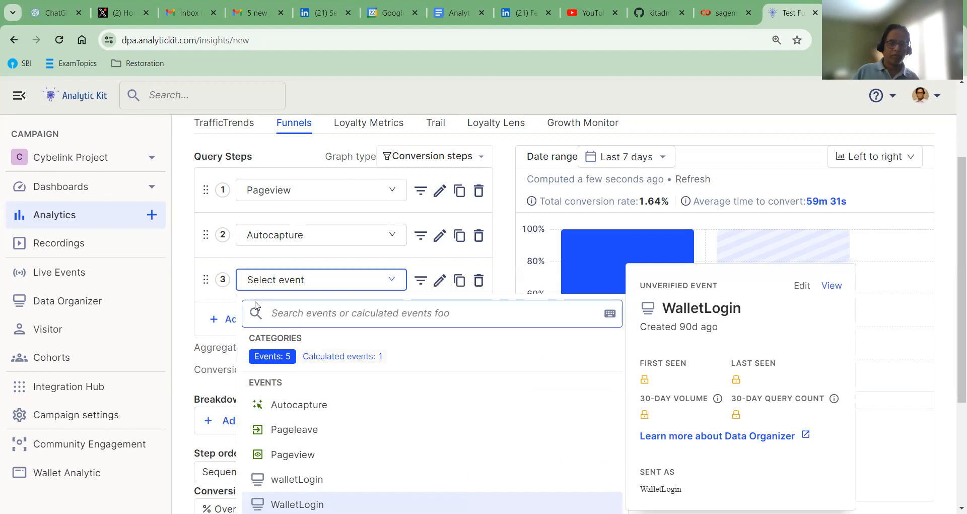
left_click(287, 504)
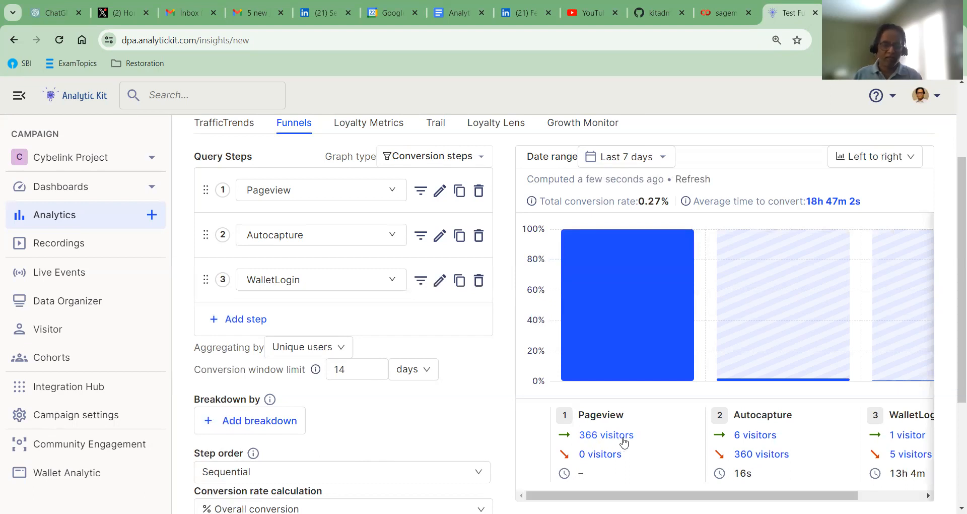
scroll(620, 454, "right", 2)
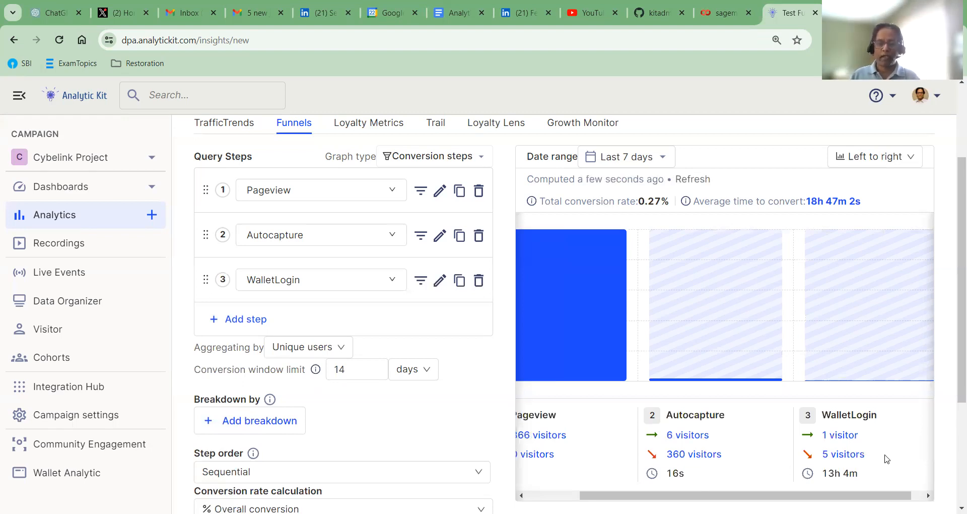
mouse_move(799, 495)
left_mouse_down()
mouse_move(747, 494)
mouse_move(790, 494)
left_mouse_up()
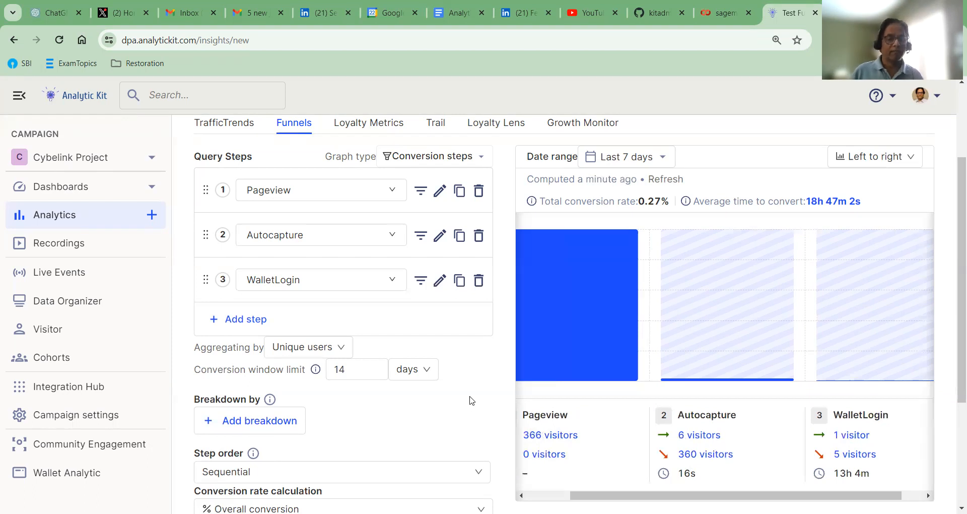
Check the options available for aggregating the funnel, keeping Unique users
scroll(458, 398, "down", 1)
scroll(438, 360, "up", 1)
scroll(439, 362, "up", 1)
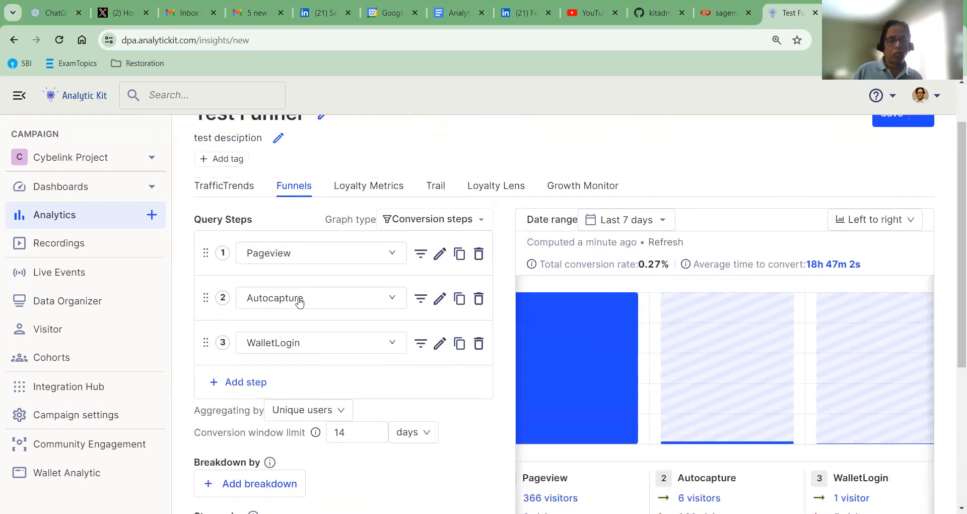
scroll(292, 325, "down", 1)
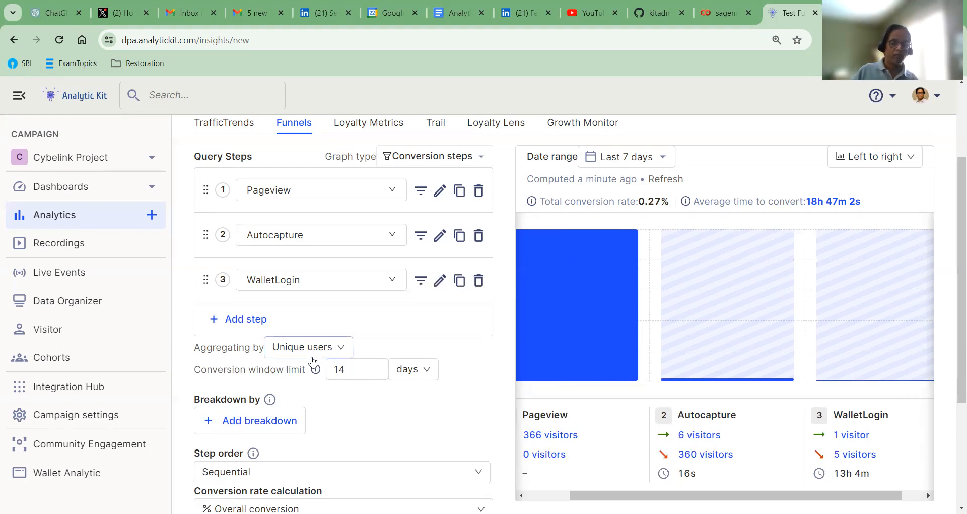
left_click(337, 351)
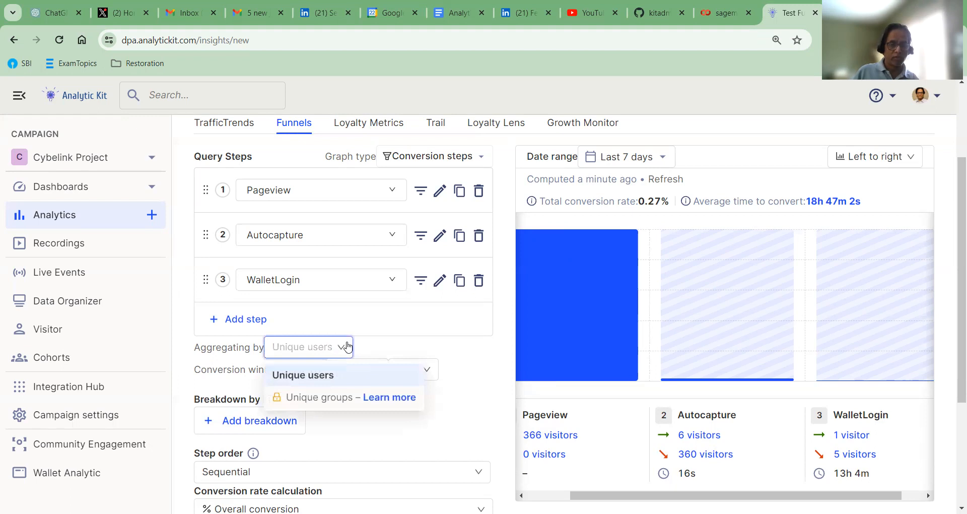
left_click(469, 386)
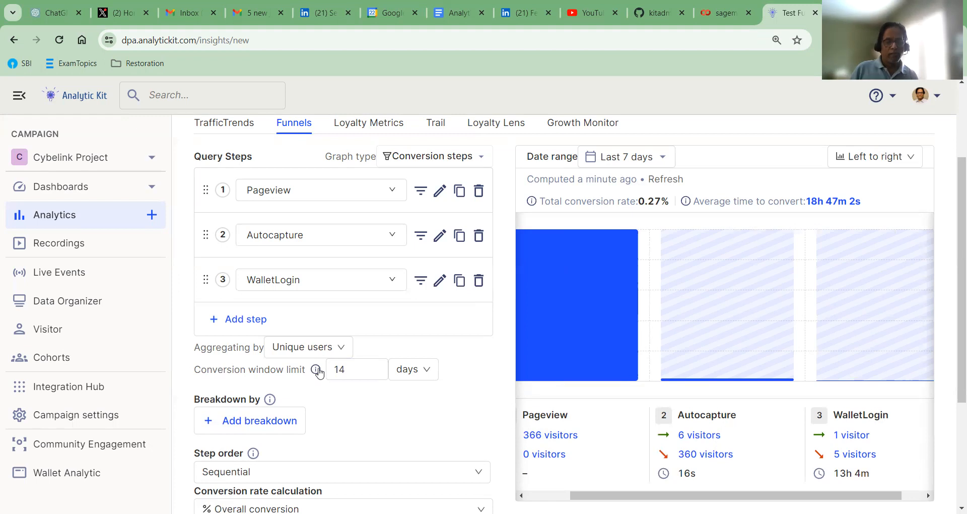
Set the funnel's conversion window limit to 4 hours
mouse_move(315, 372)
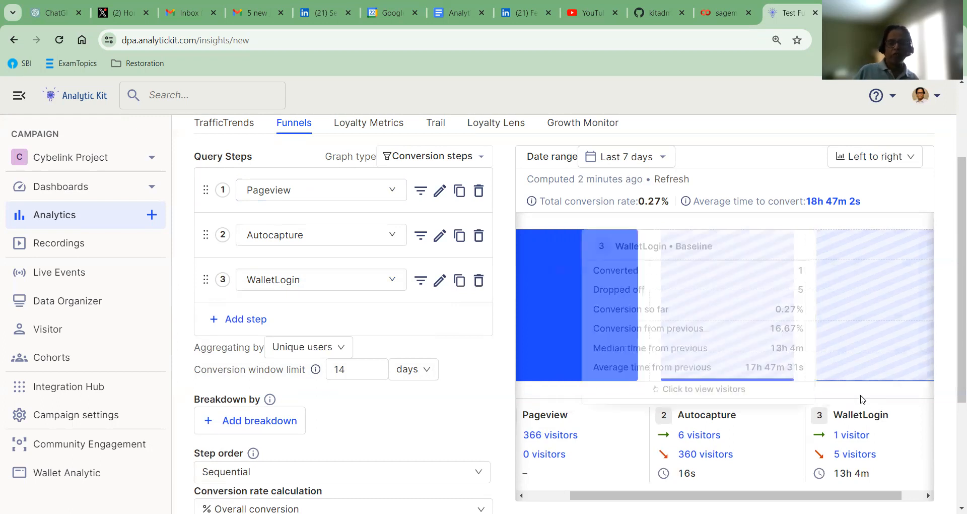
left_click(423, 371)
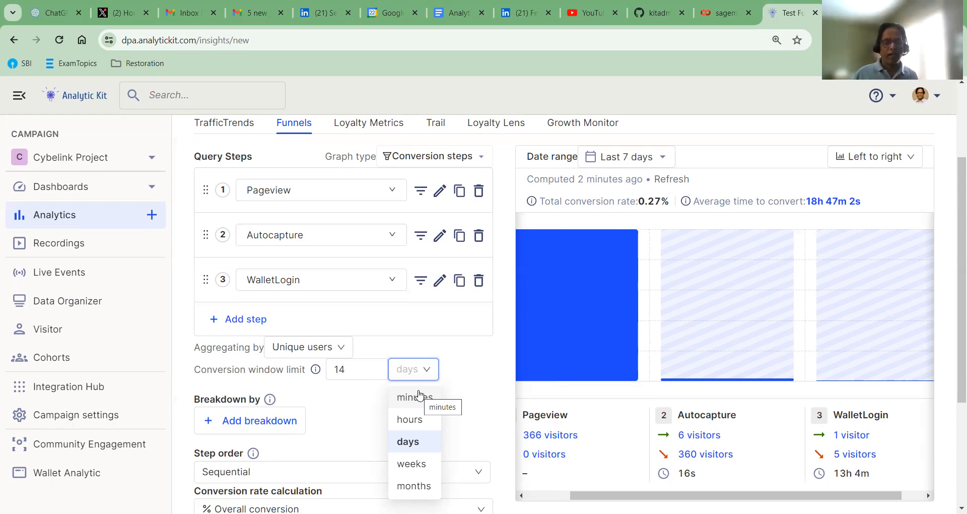
left_click(410, 419)
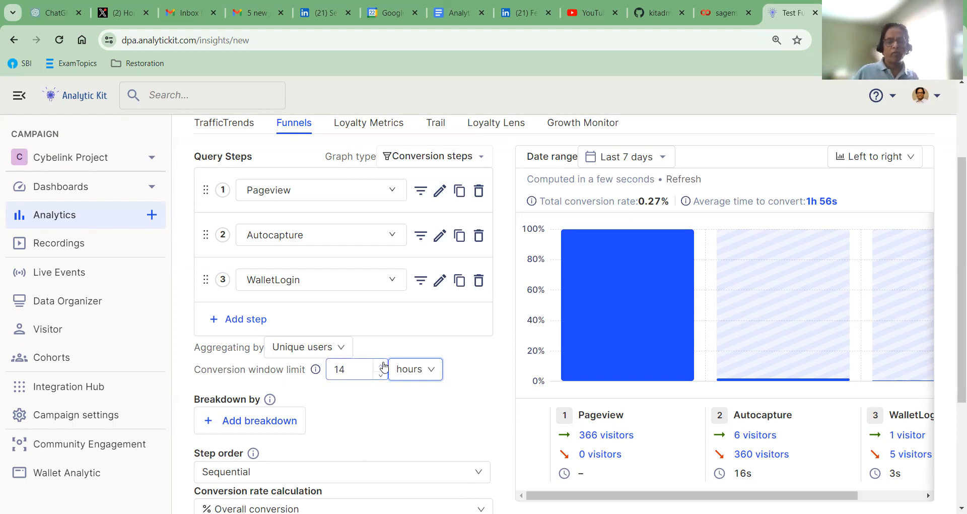
double_click(343, 369)
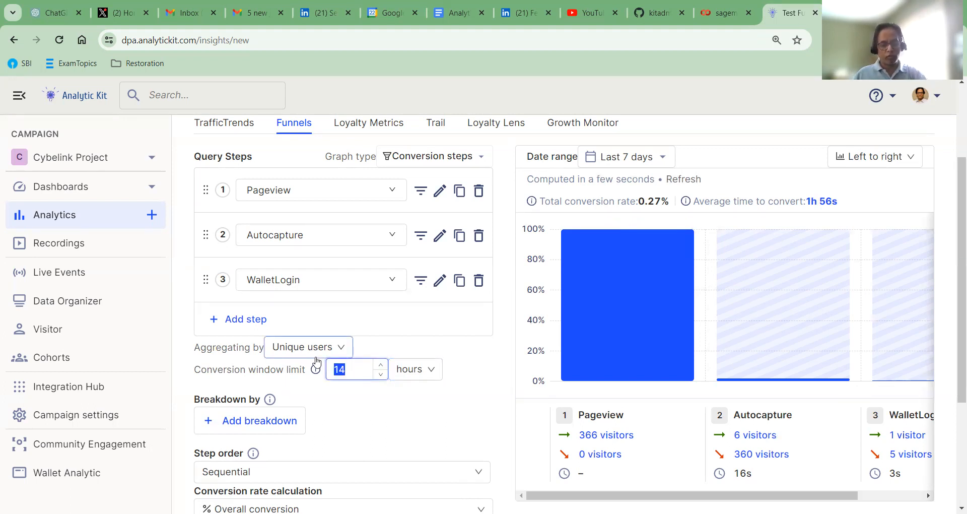
type("4")
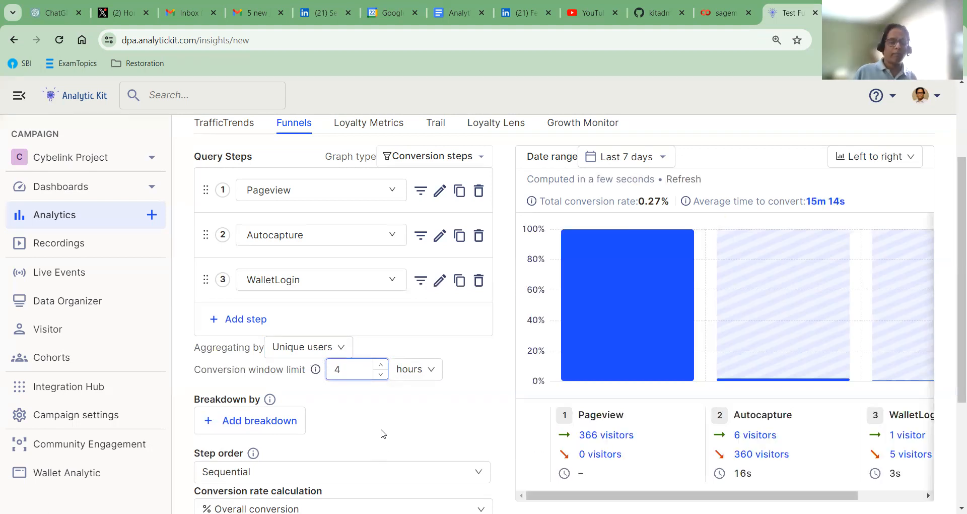
Set the funnel's date range to Today and look across the chart's Pageview, Autocapture and WalletLogin steps
mouse_move(847, 320)
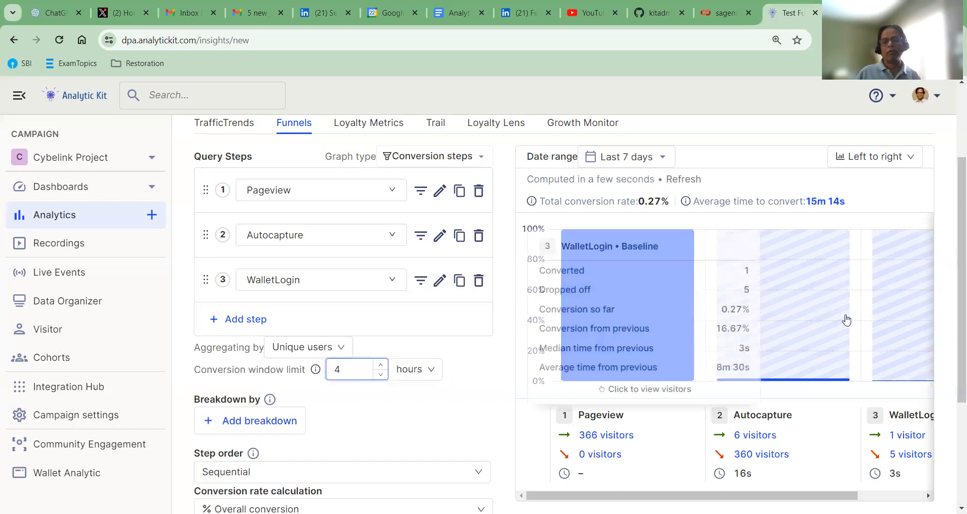
mouse_move(622, 341)
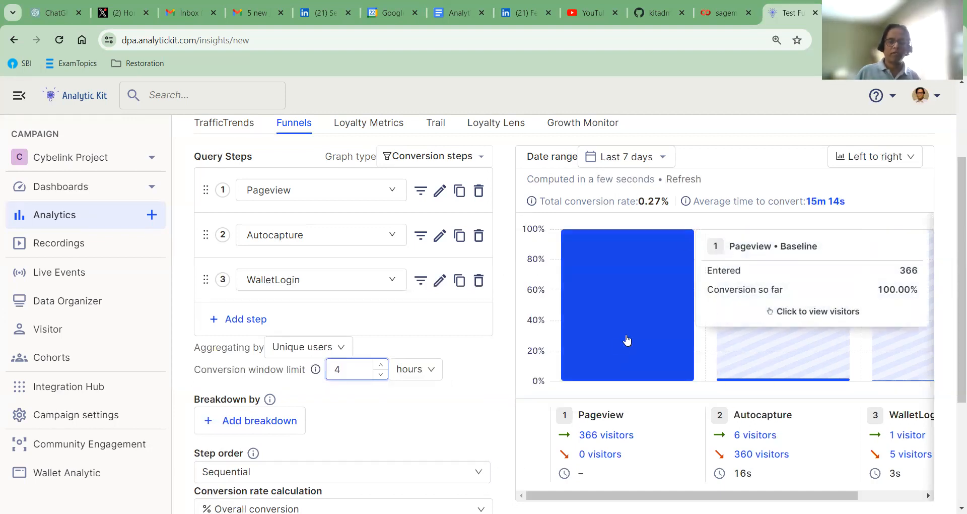
left_click(665, 159)
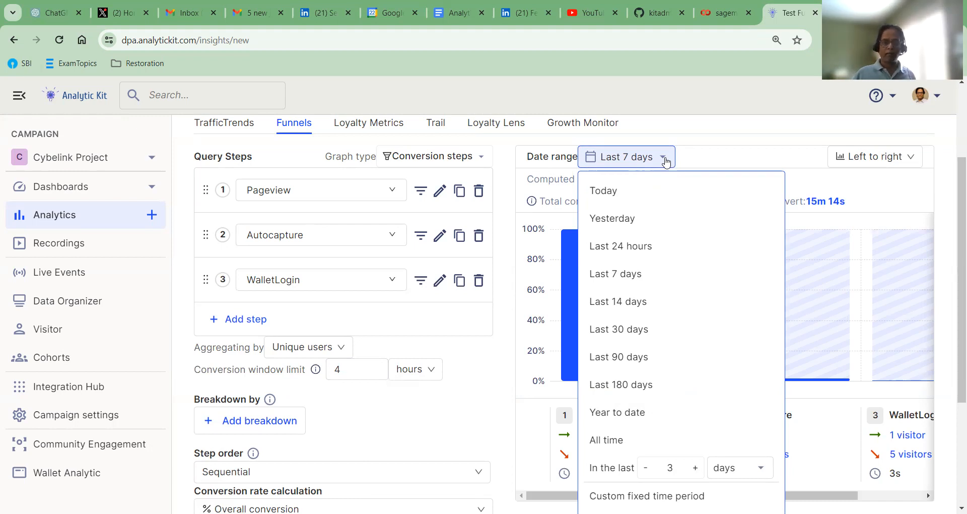
left_click(613, 194)
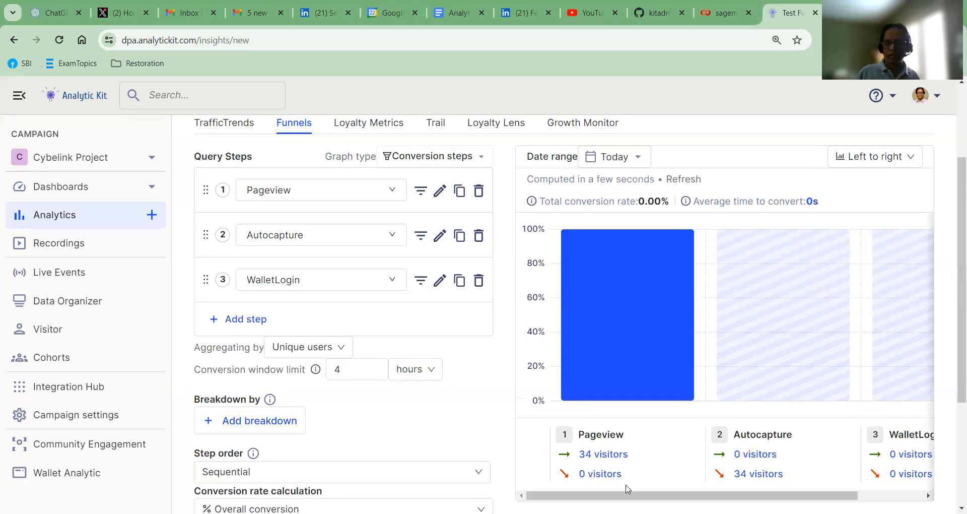
left_click_drag(618, 496, 633, 497)
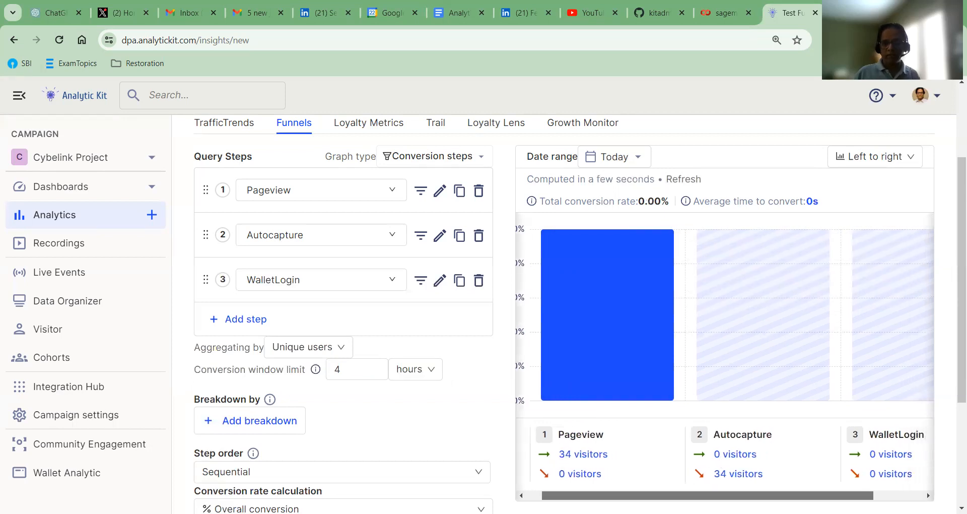
left_click_drag(643, 493, 693, 493)
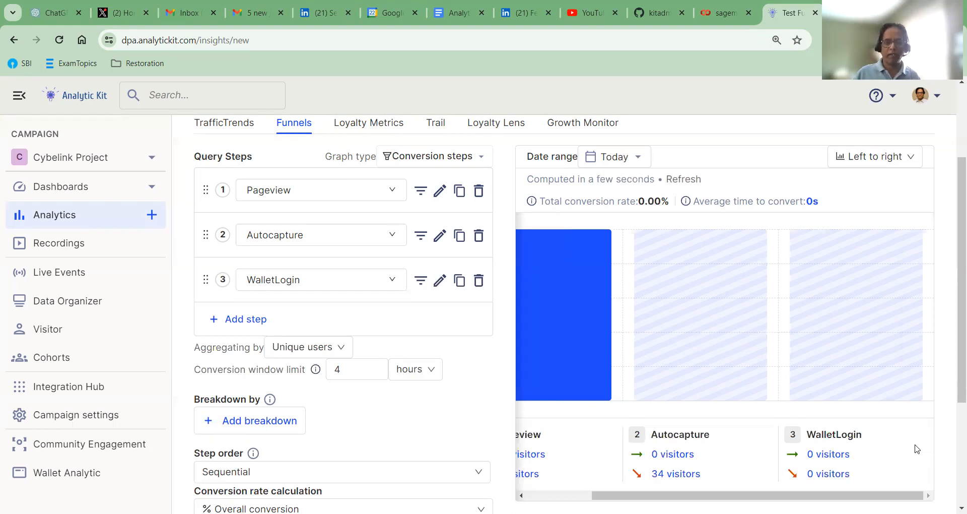
left_click_drag(856, 496, 805, 495)
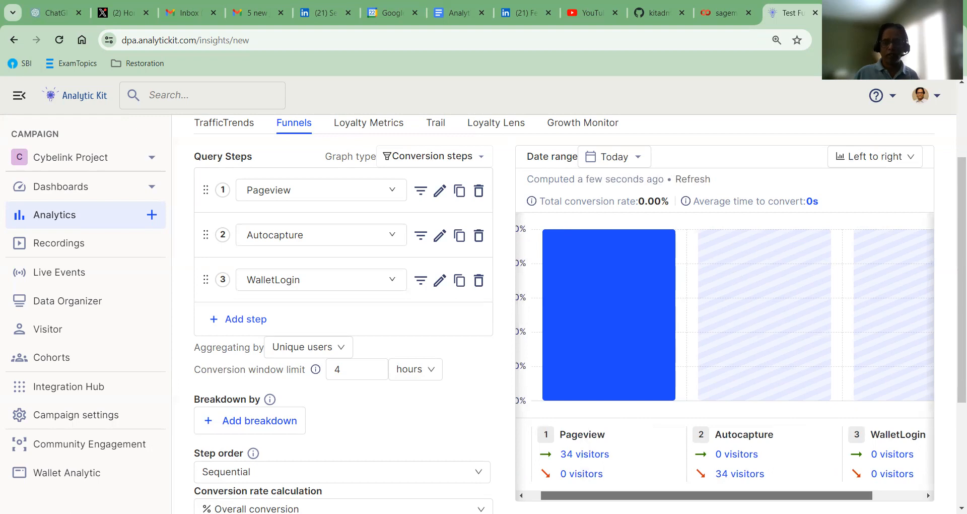
Open the list of visitors who entered at Pageview, examine the properties of the first two visitors, and close the list
left_click(588, 457)
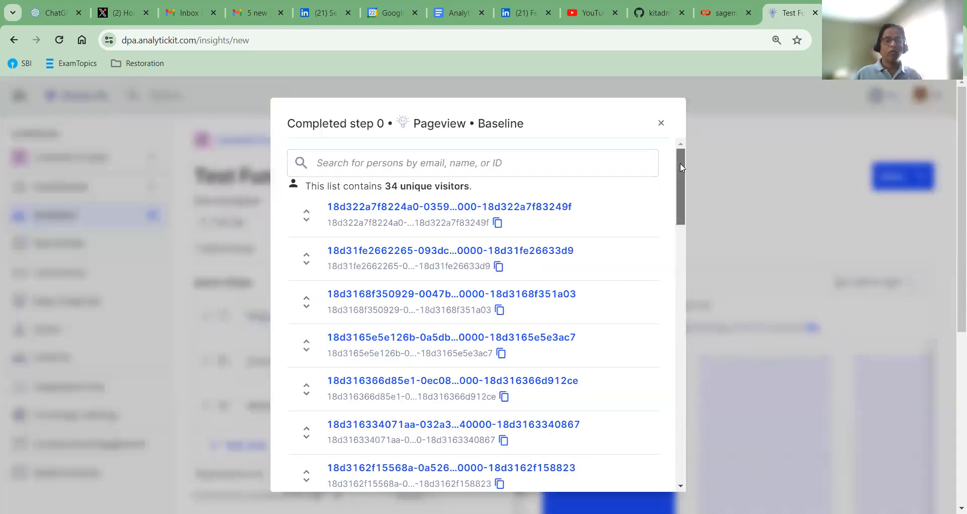
left_click(306, 222)
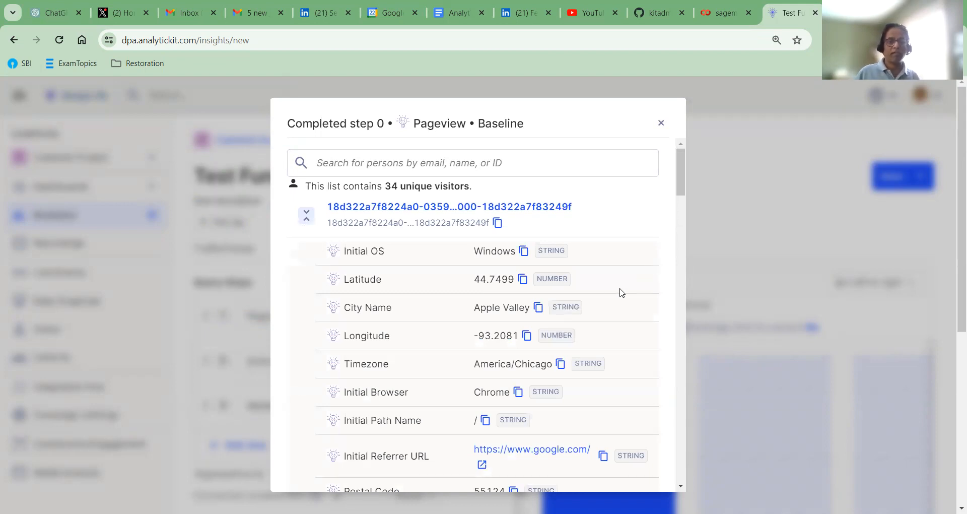
scroll(581, 333, "down", 3)
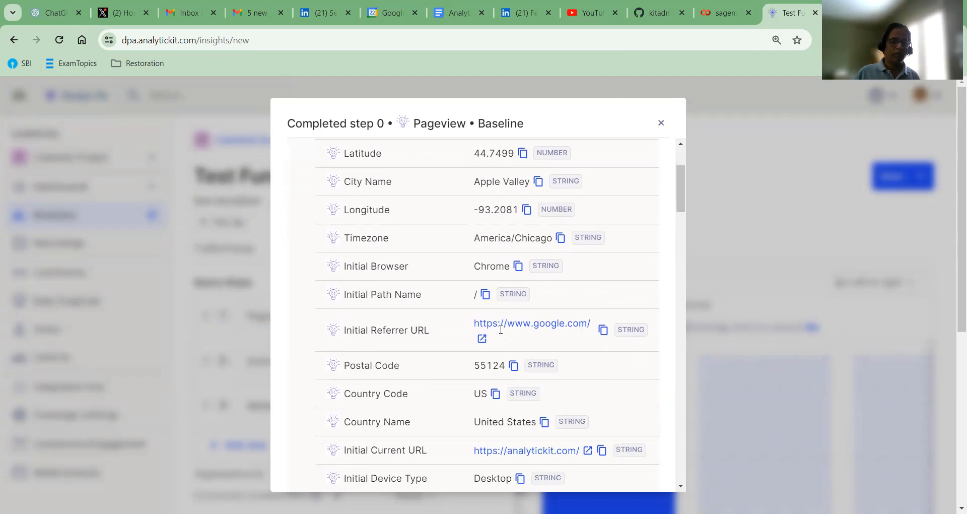
scroll(565, 274, "down", 4)
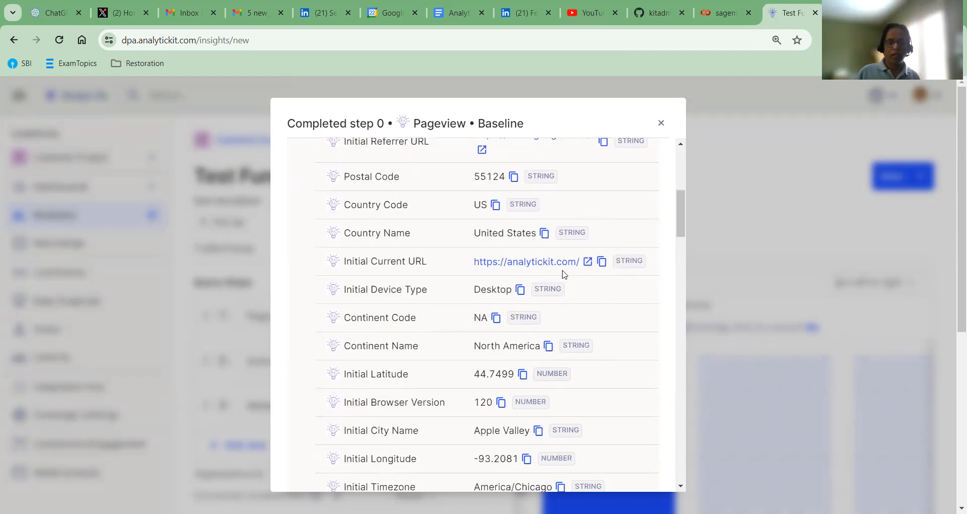
scroll(581, 318, "down", 10)
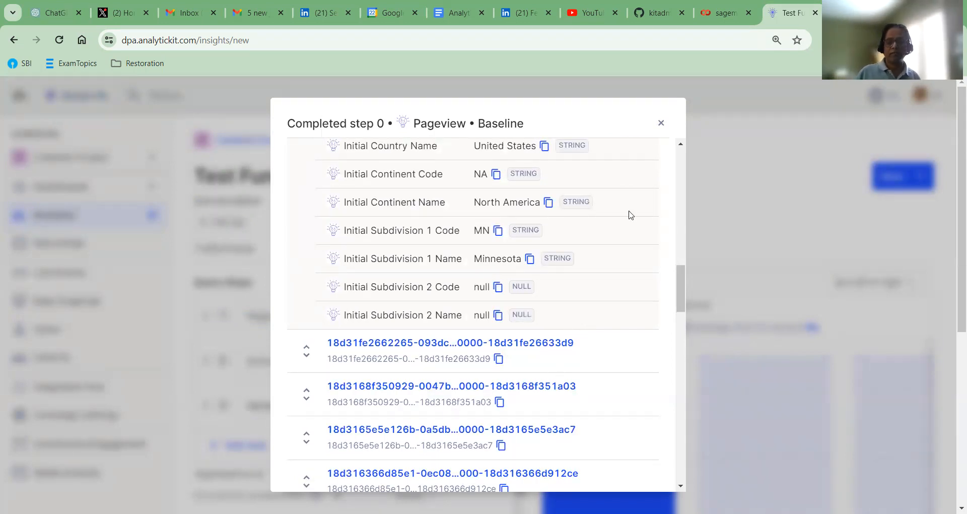
left_click(306, 350)
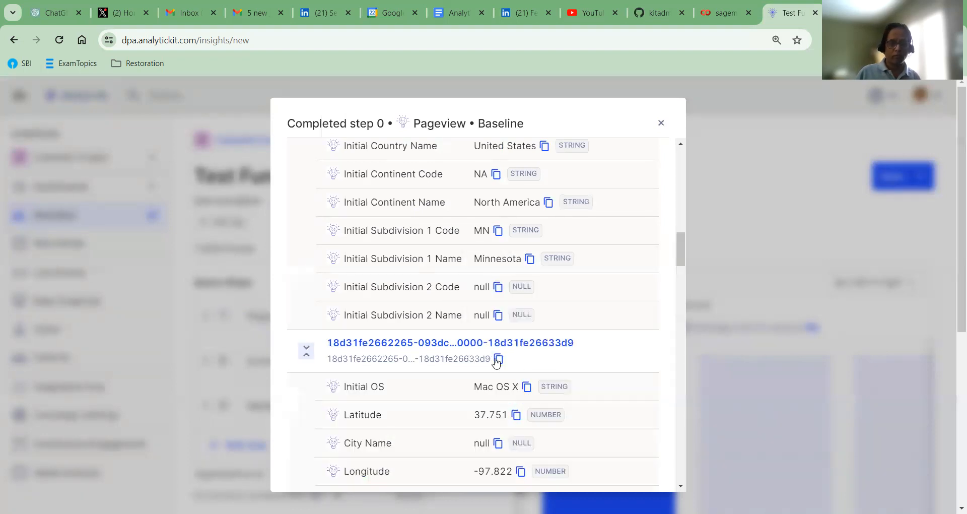
scroll(508, 364, "down", 3)
scroll(508, 365, "down", 5)
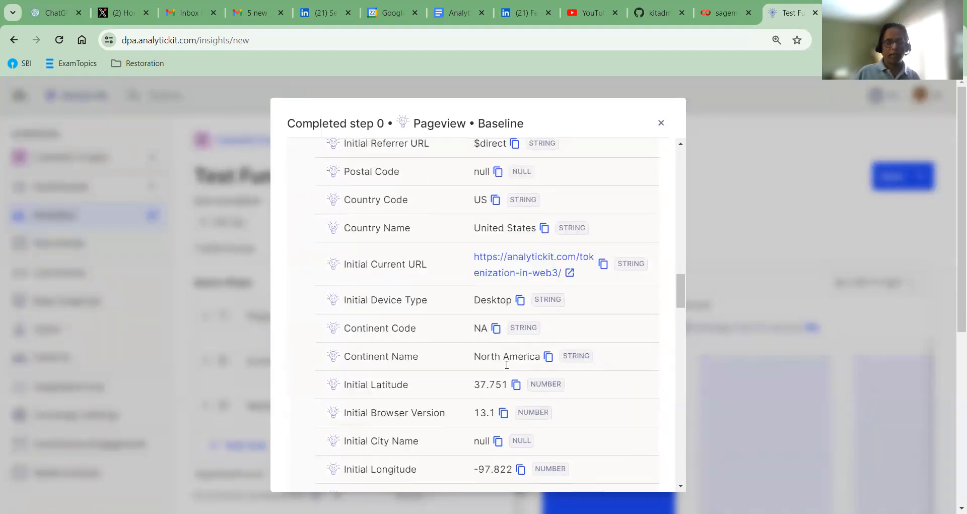
left_click(662, 124)
Break the funnel down by the Browser event property
scroll(698, 210, "down", 6)
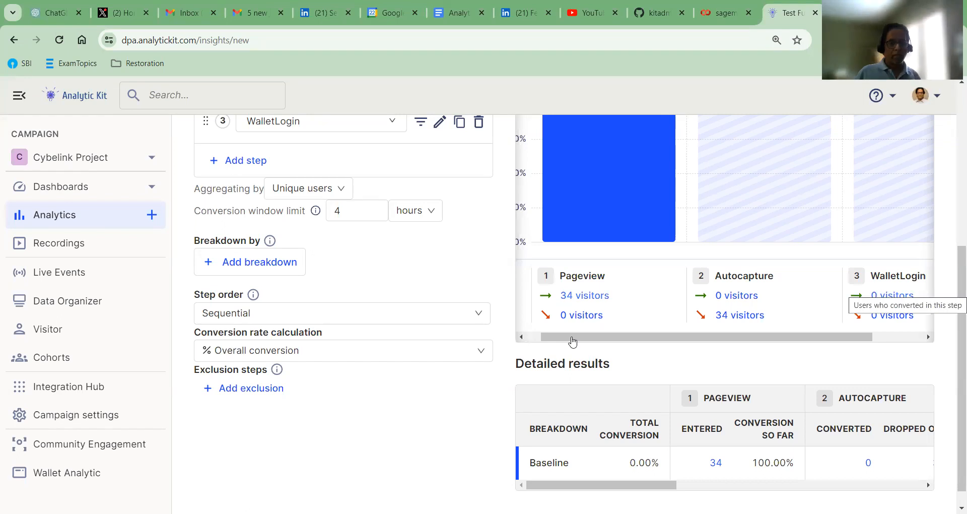
scroll(411, 266, "up", 1)
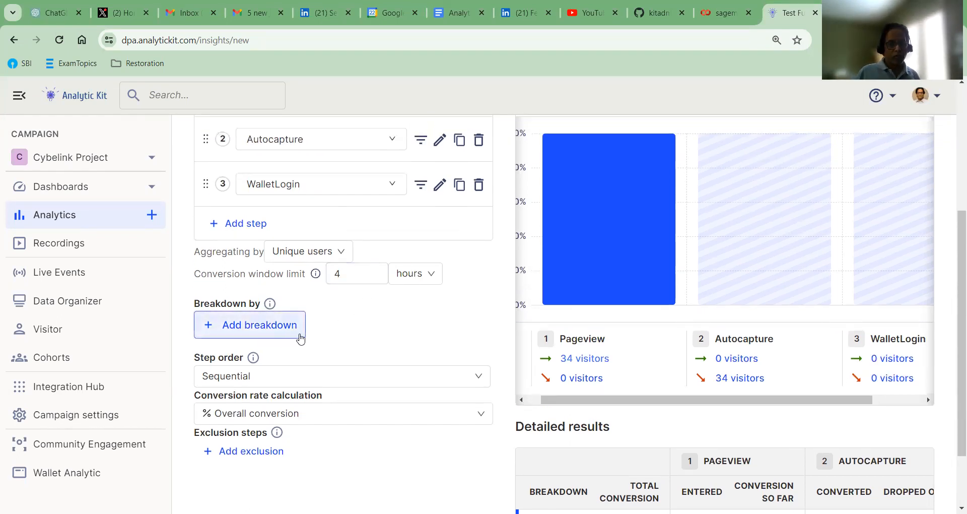
scroll(285, 342, "down", 1)
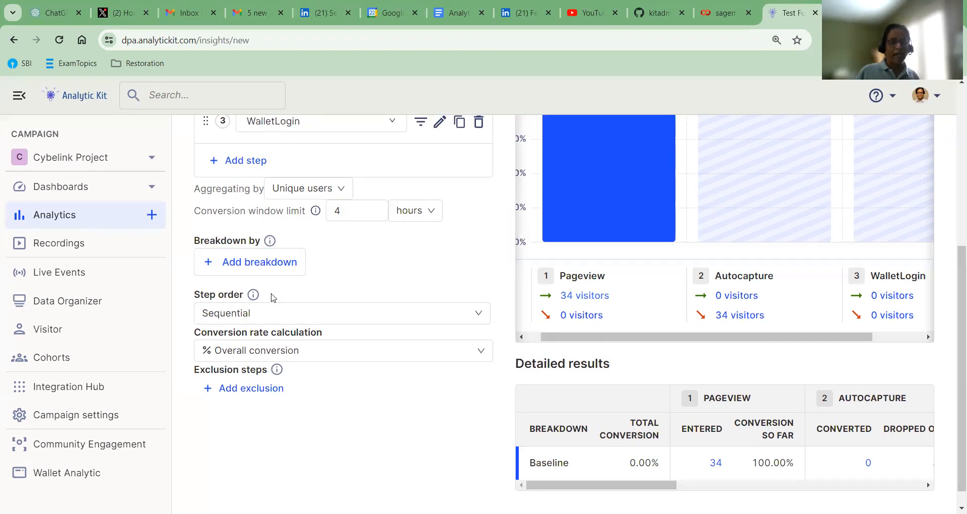
left_click(248, 264)
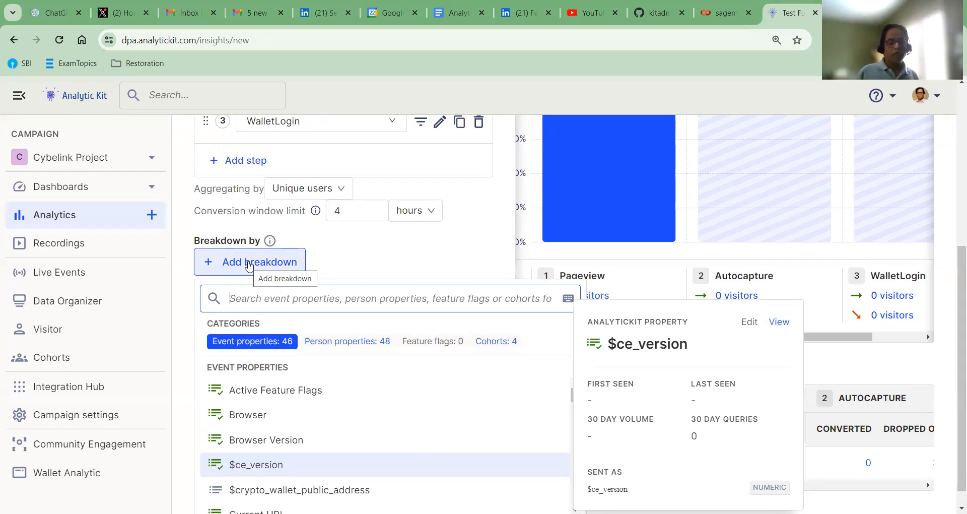
left_click(247, 416)
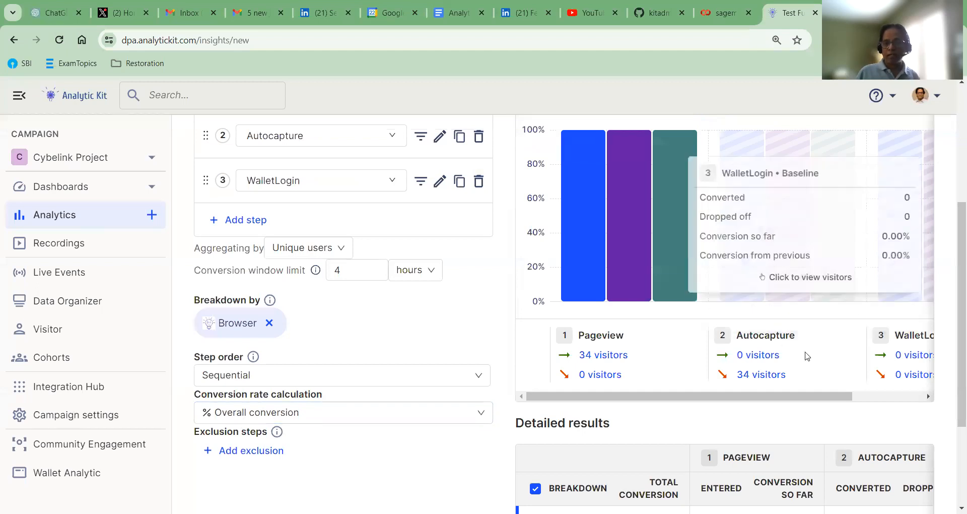
Compare the detailed results per browser across all three funnel steps and remove the Browser breakdown
left_click_drag(703, 395, 704, 396)
scroll(781, 427, "down", 3)
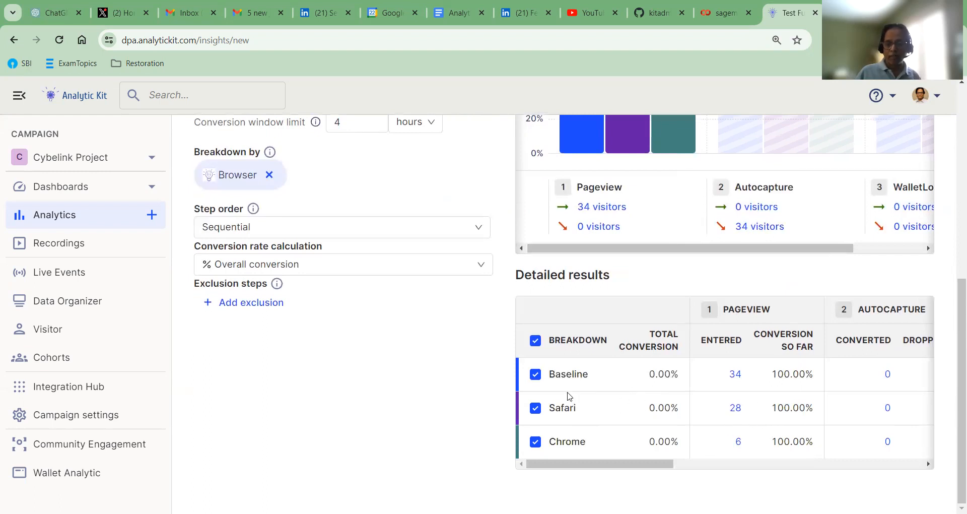
left_click_drag(630, 464, 594, 466)
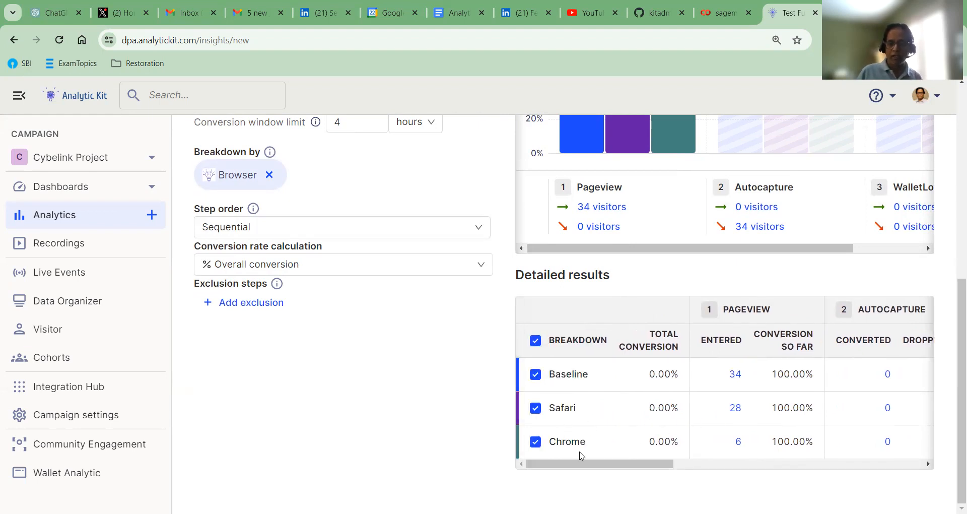
left_click_drag(667, 464, 724, 464)
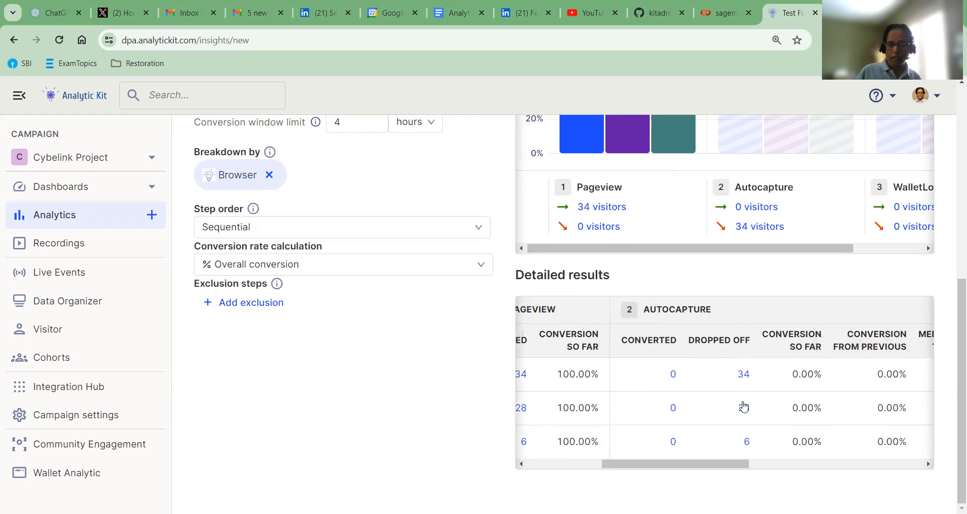
left_click_drag(719, 464, 920, 463)
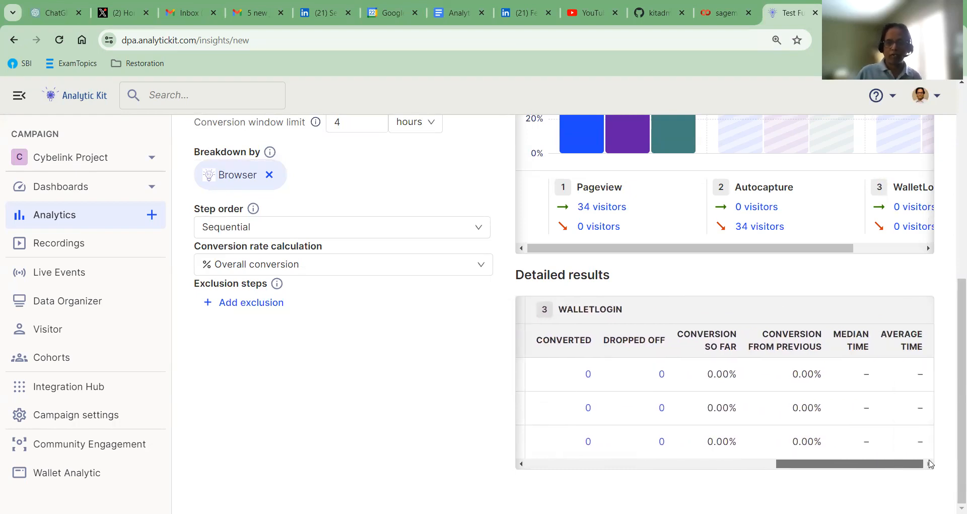
left_click_drag(844, 464, 442, 384)
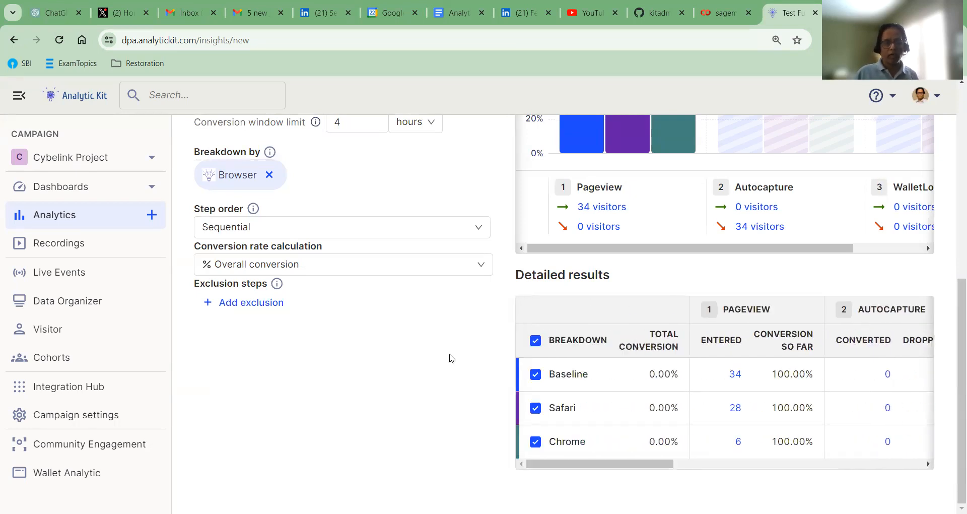
scroll(452, 358, "up", 2)
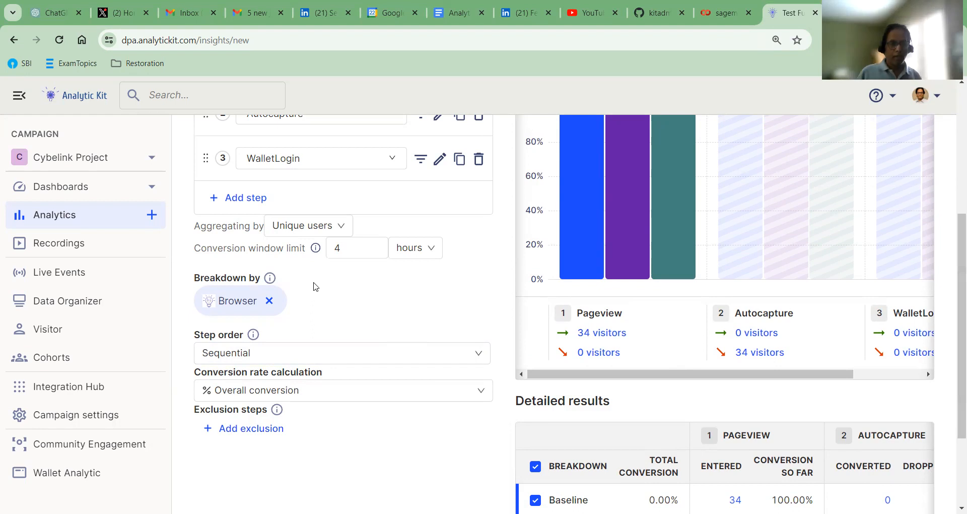
left_click(269, 301)
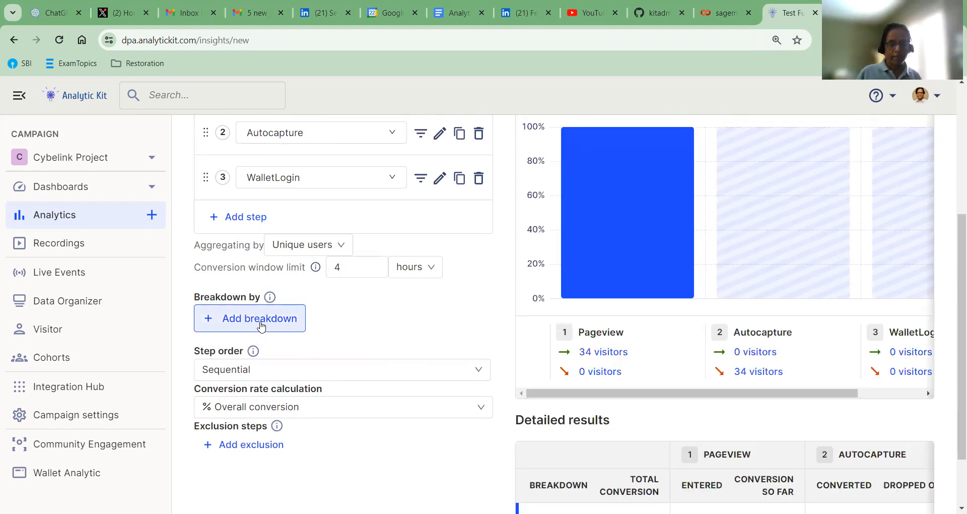
Look through the event properties available for a breakdown, such as City Name and Country Code, without adding one
left_click(261, 326)
scroll(454, 169, "down", 1)
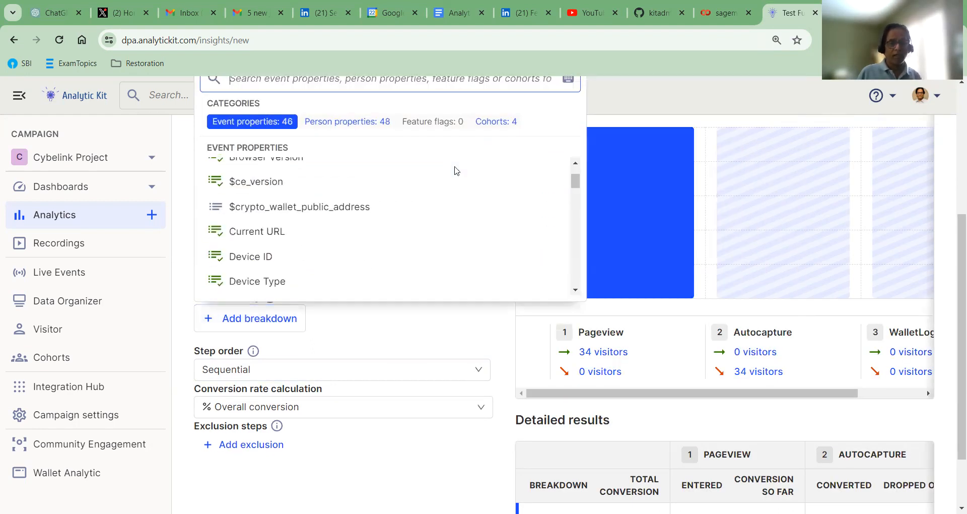
scroll(395, 196, "down", 1)
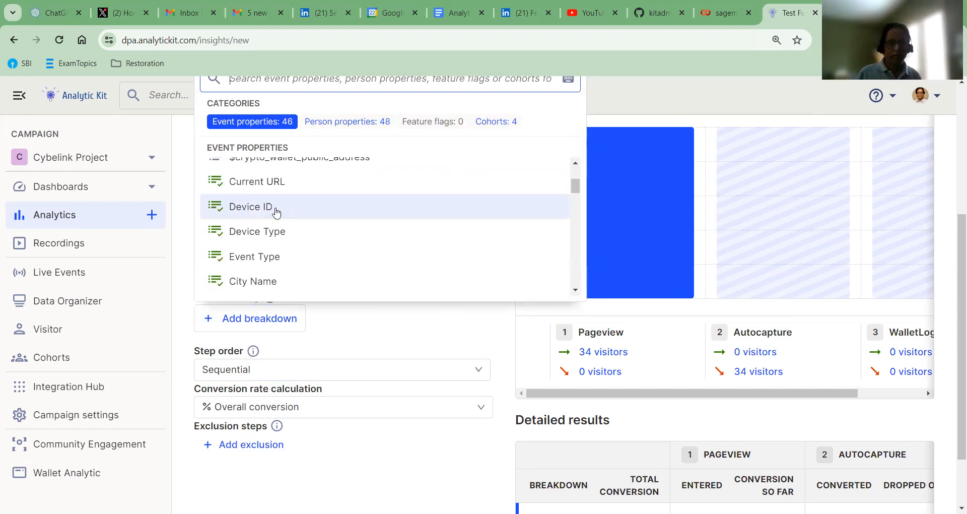
scroll(287, 233, "down", 3)
scroll(272, 225, "up", 2)
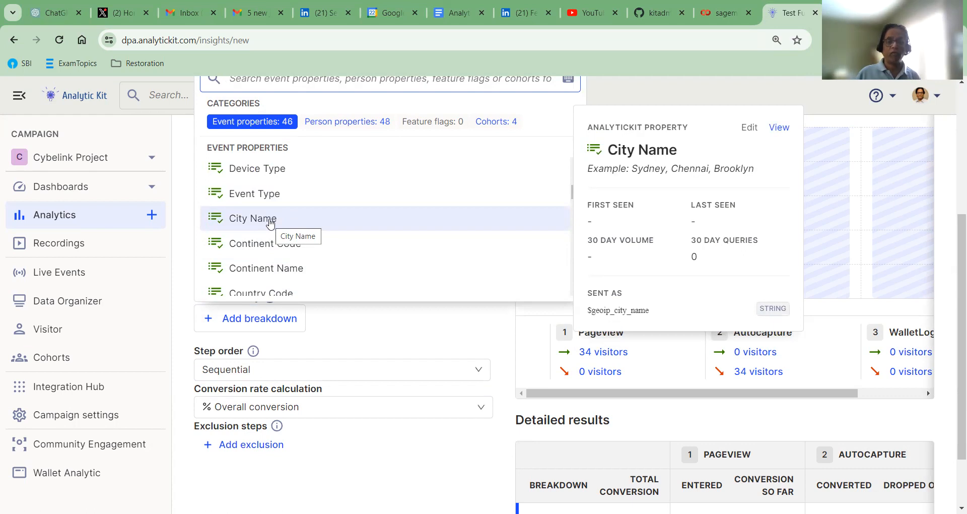
key("Down")
key("Down")
key("Down")
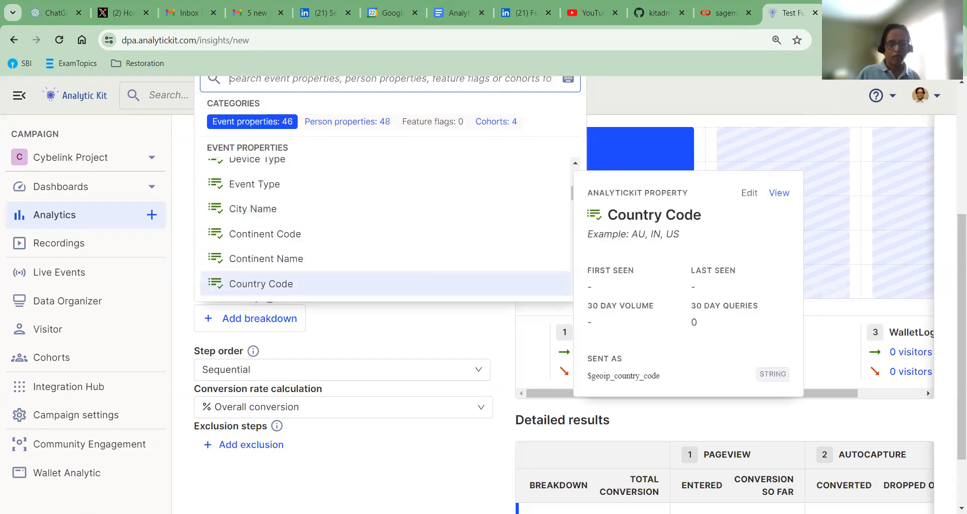
left_click(332, 472)
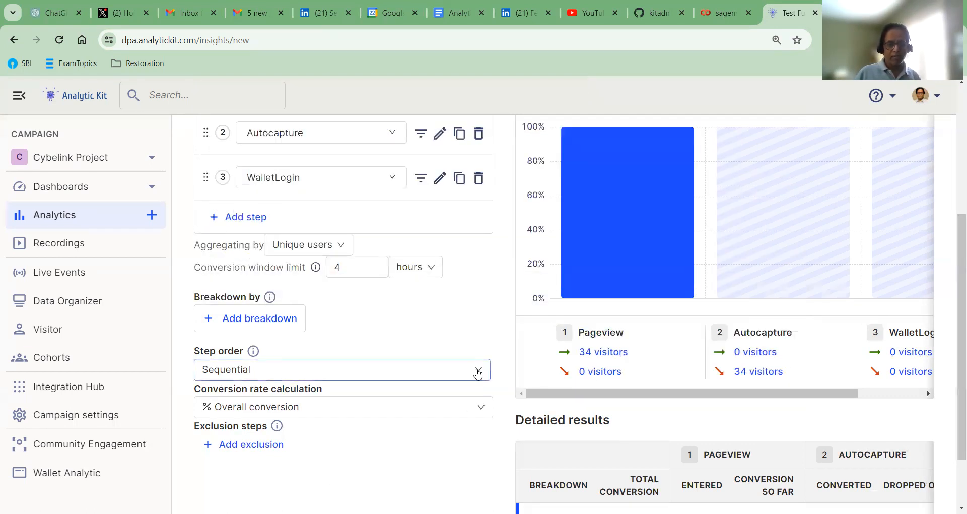
Set the funnel's step order to Any Order and review the recalculated chart and conversion summary
left_click(478, 373)
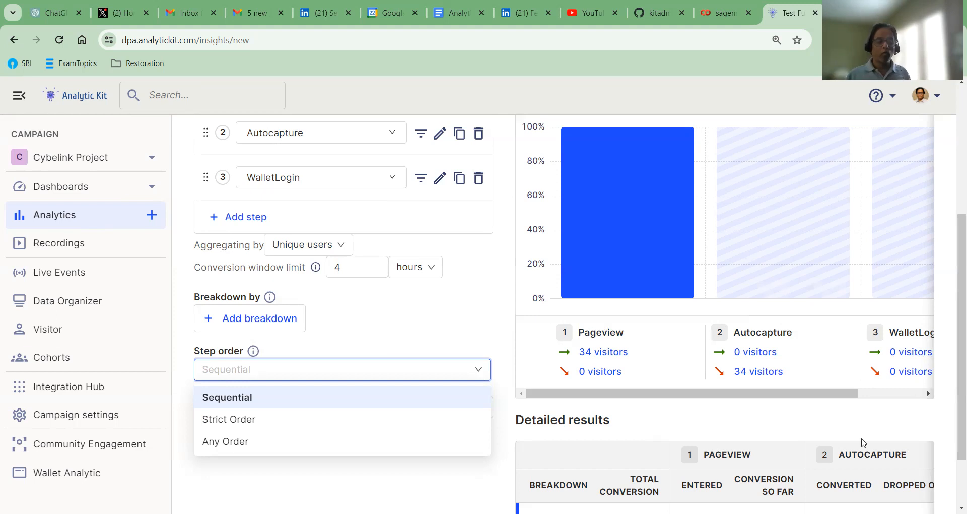
left_click(243, 440)
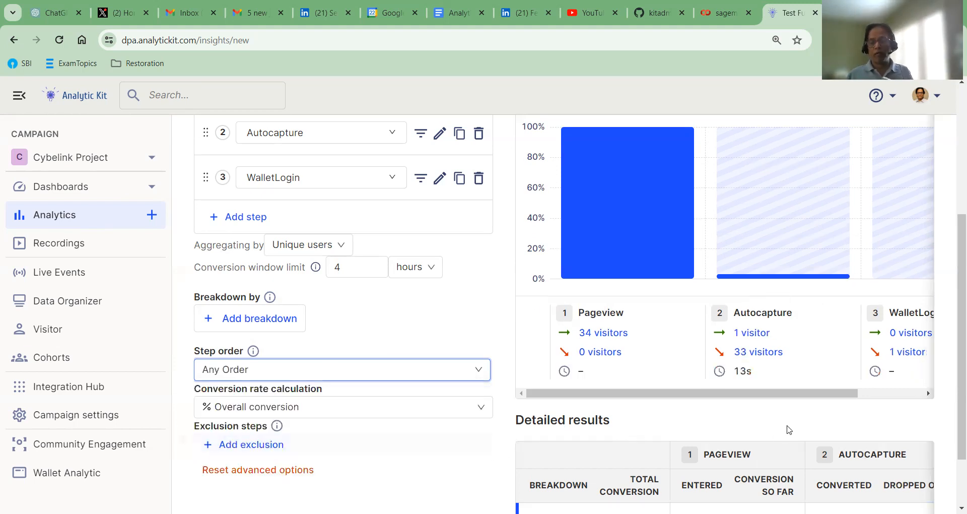
mouse_move(738, 395)
left_mouse_down()
mouse_move(857, 403)
mouse_move(730, 406)
left_mouse_up()
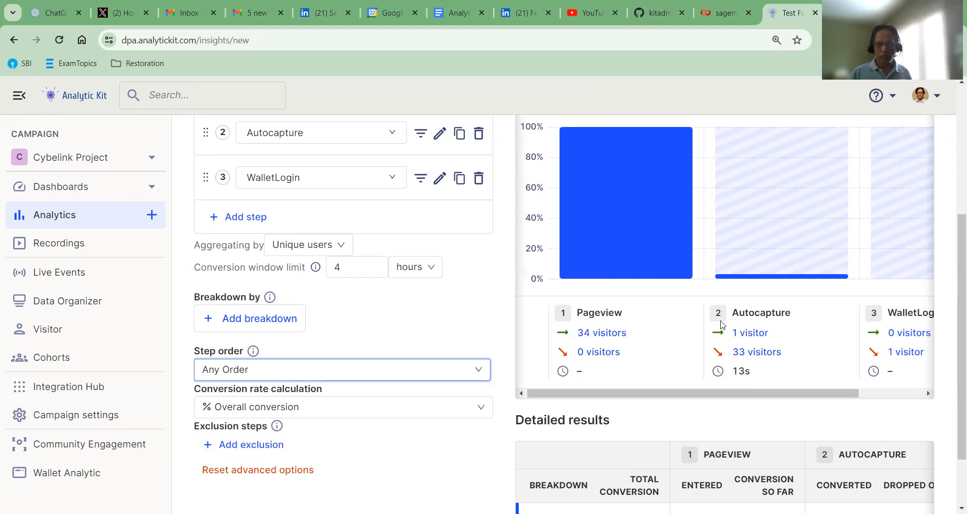
scroll(805, 348, "up", 5)
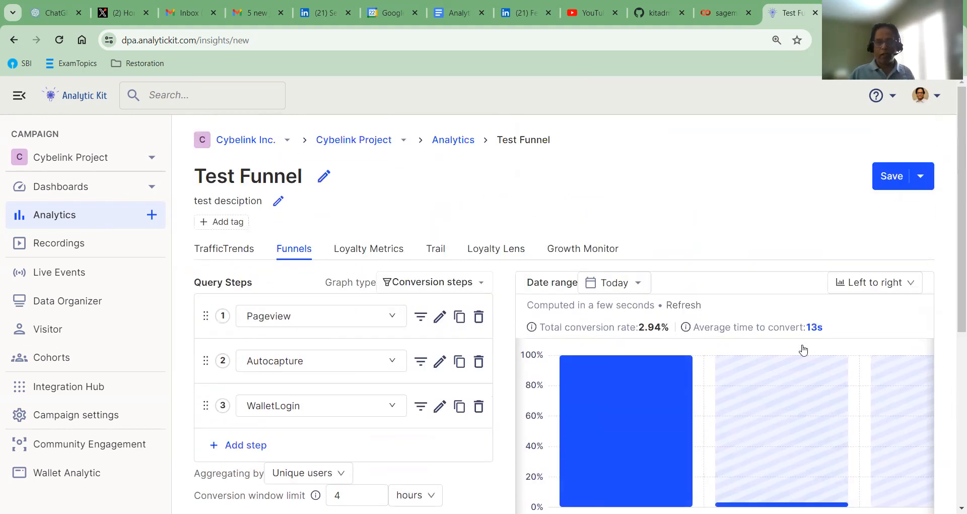
Look through the date range options available for the funnel without changing the selected range
scroll(804, 350, "down", 1)
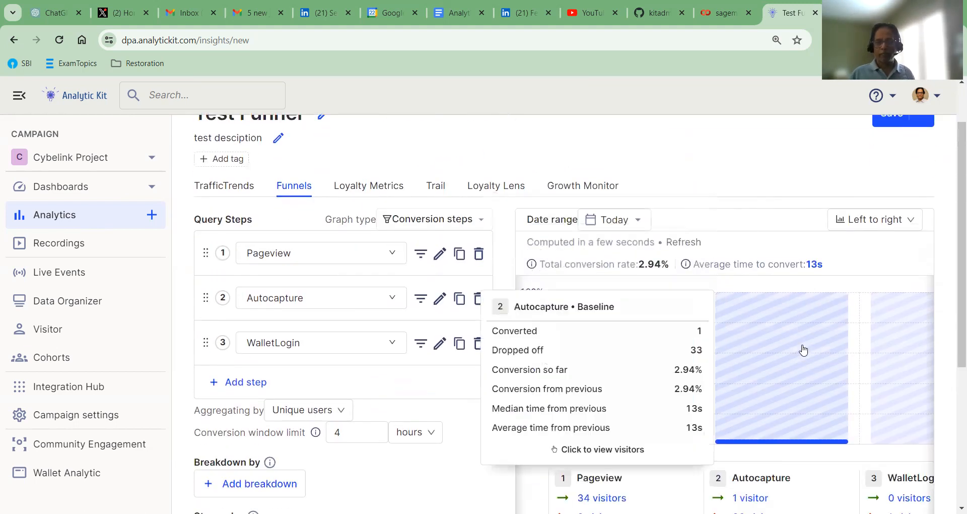
left_click(639, 221)
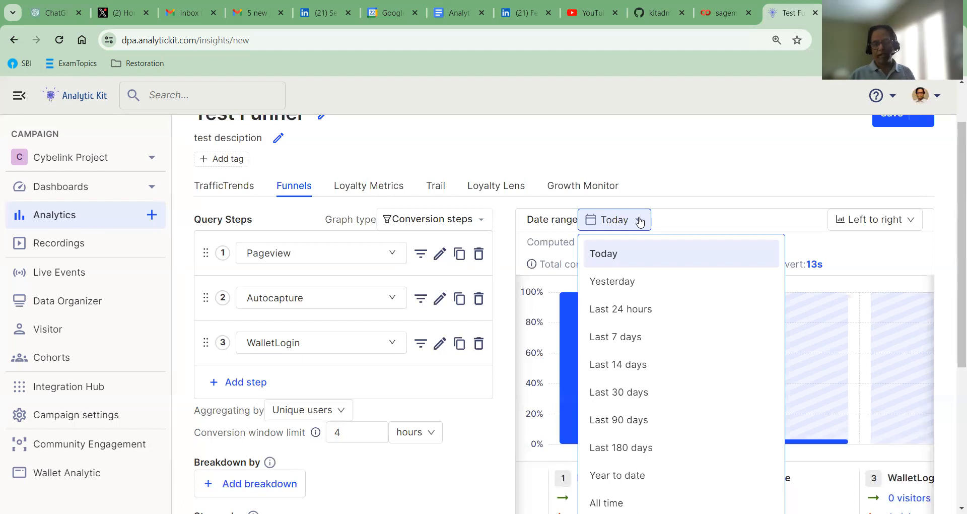
left_click(841, 189)
Set the funnel graph display to Top to bottom and review the completed and dropped-off visitors per step
left_click(910, 225)
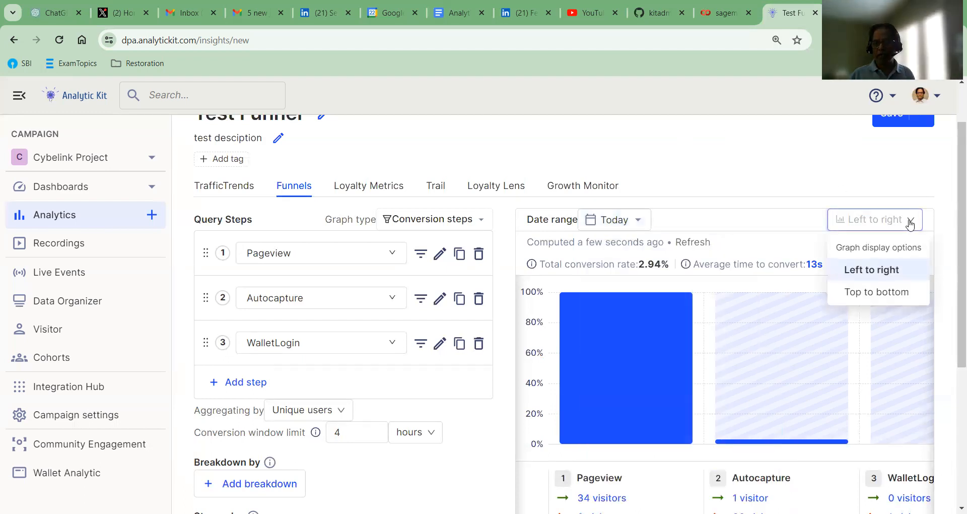
left_click(881, 294)
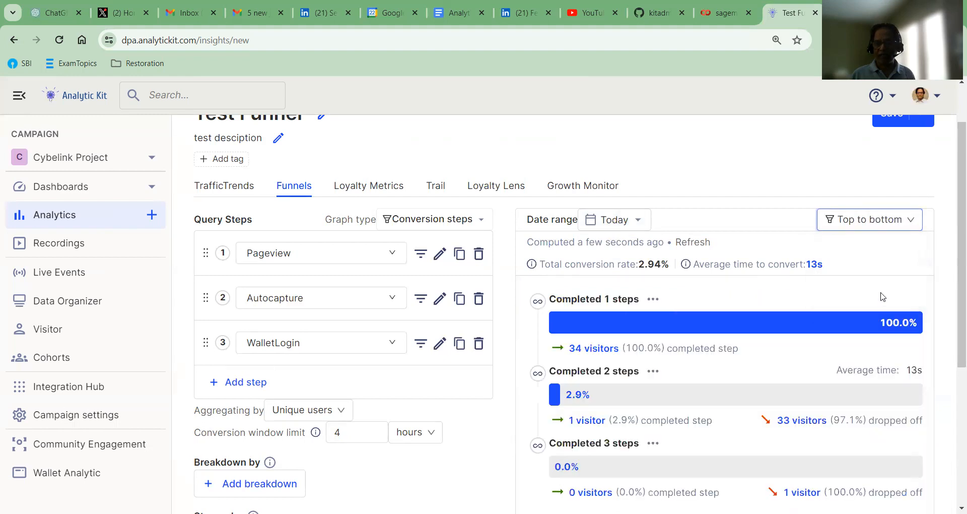
scroll(769, 379, "down", 5)
scroll(769, 380, "up", 2)
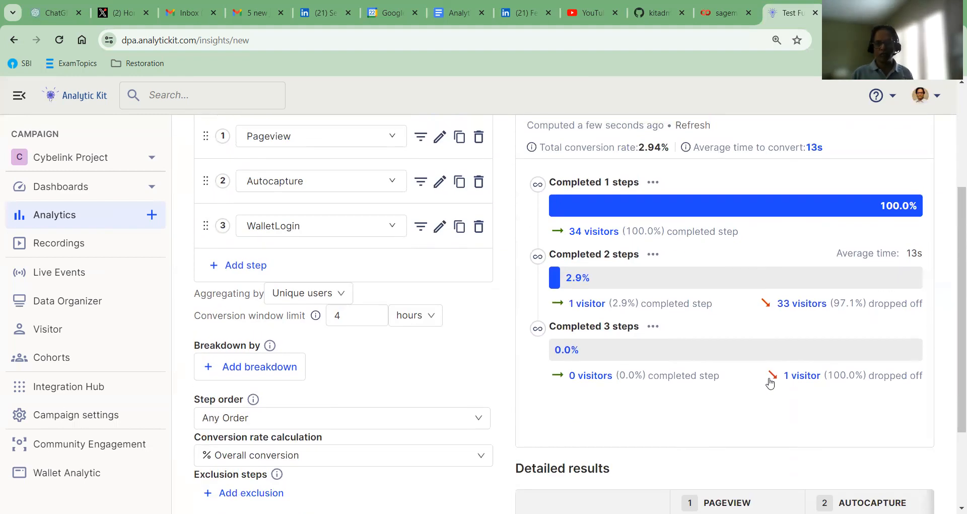
scroll(769, 378, "up", 3)
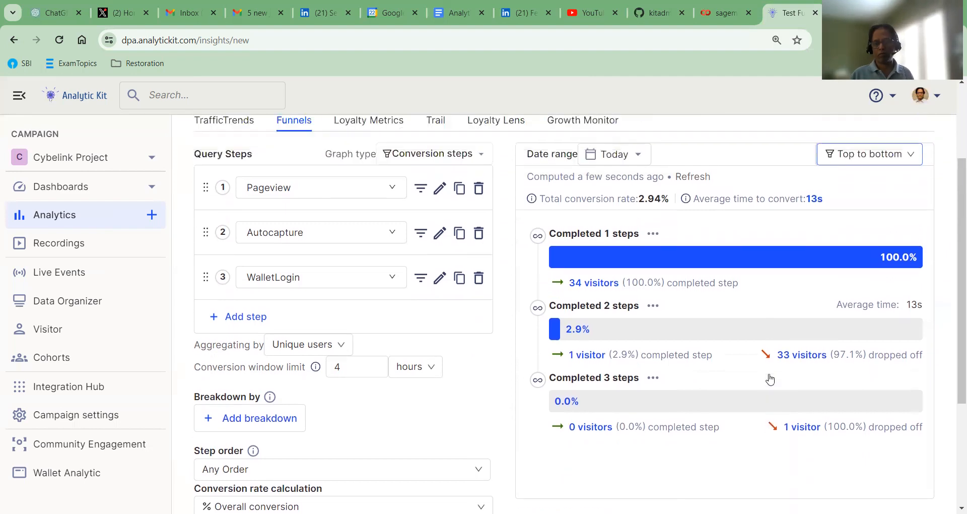
Switch the funnel graph display back to Left to right and check the conversion details of the Autocapture step
left_click(877, 234)
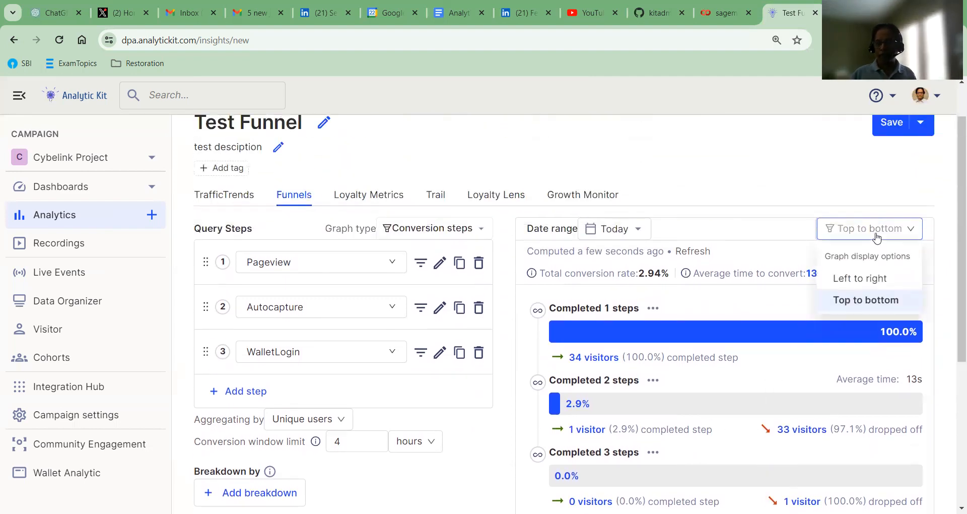
left_click(859, 282)
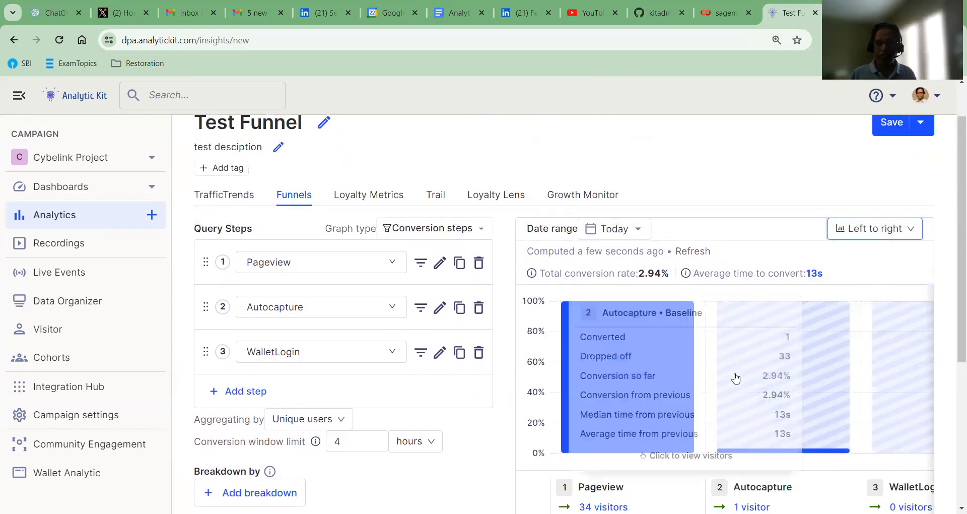
mouse_move(920, 385)
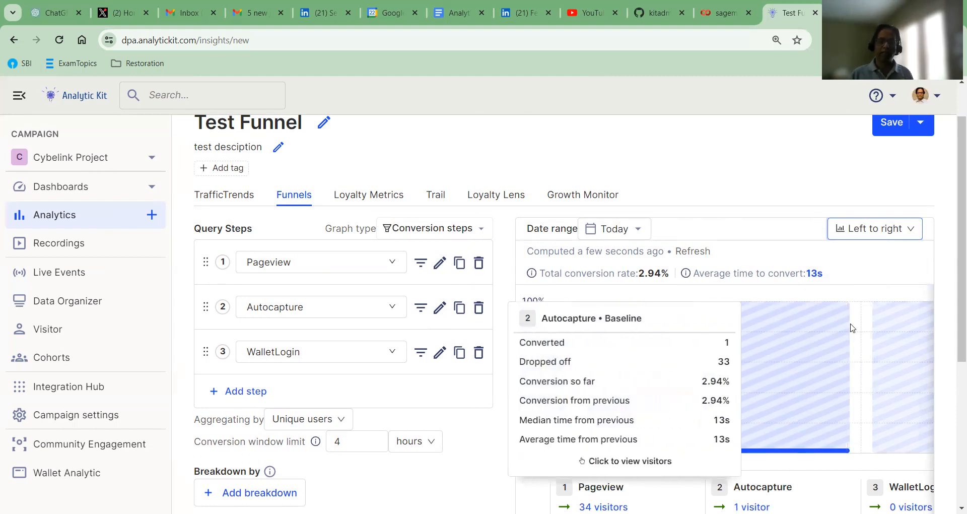
Review the funnel's advanced options and detailed results, and save the Test Funnel insight
scroll(866, 282, "down", 5)
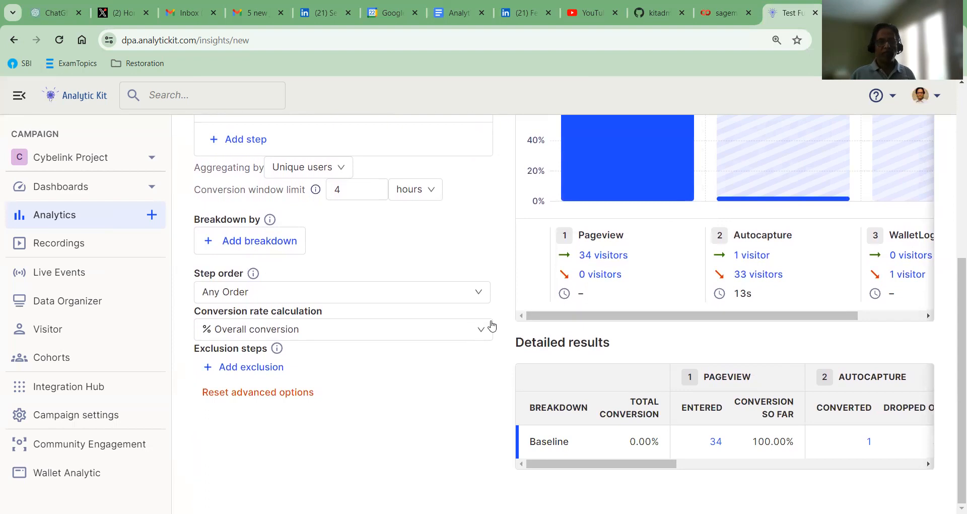
scroll(615, 291, "up", 6)
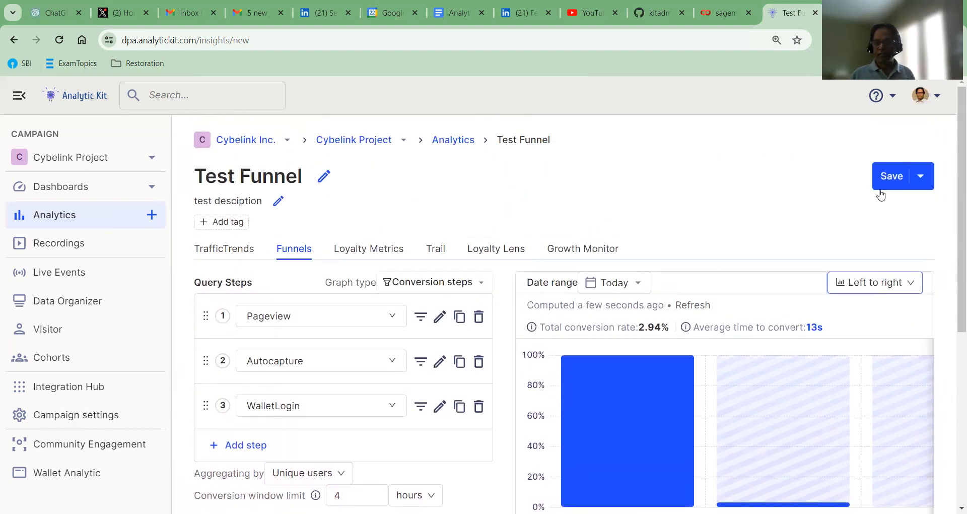
left_click(887, 177)
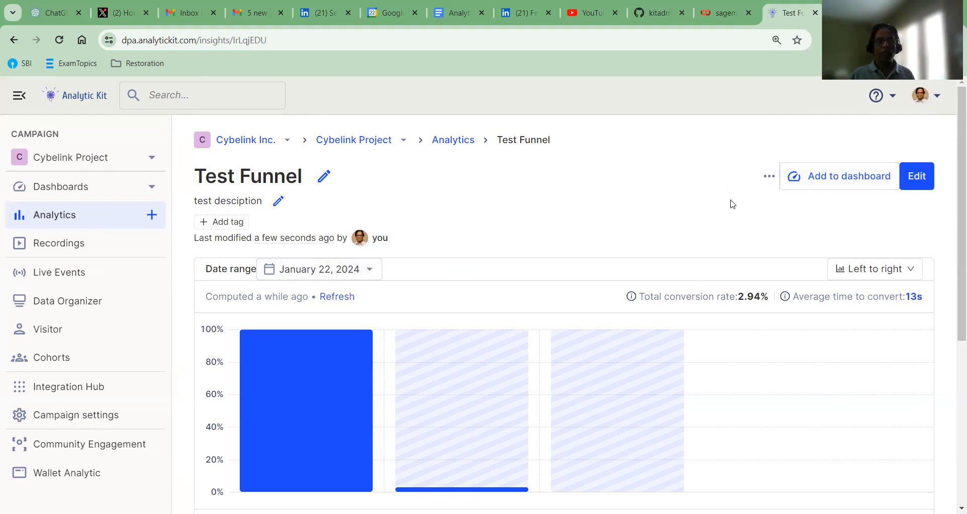
Add the saved Test Funnel insight to the existing Test Dashboard
left_click(834, 183)
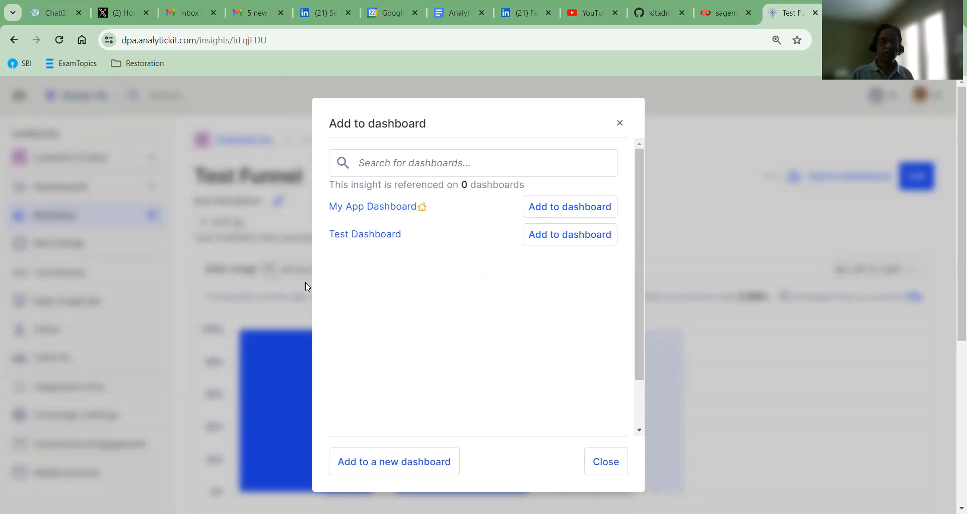
left_click(536, 247)
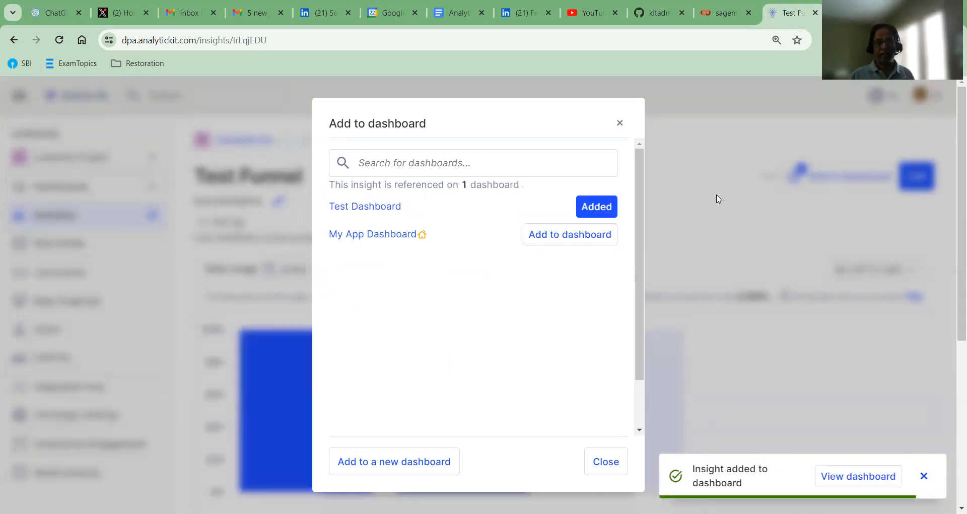
left_click(600, 464)
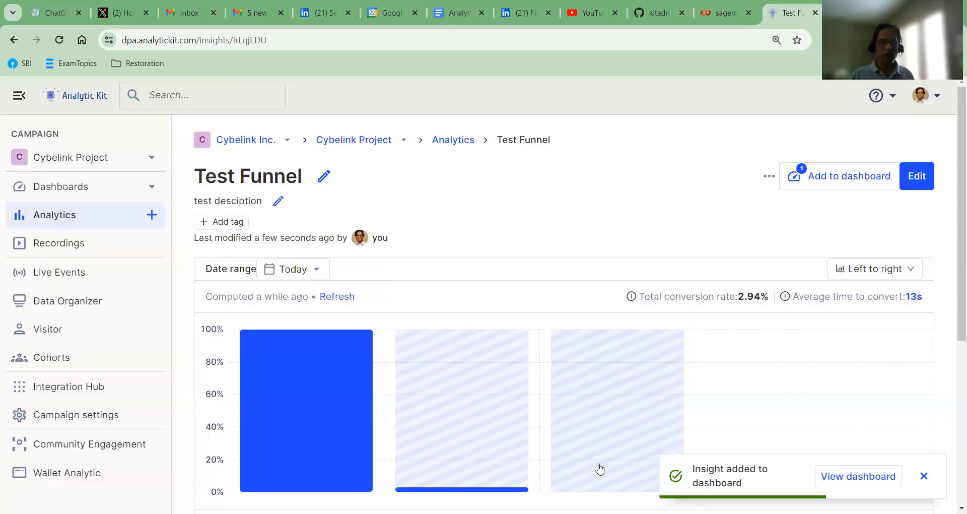
Open Test Dashboard from the list of dashboards and examine the Test Funnel card beside the Test Traffic trend card
left_click(46, 190)
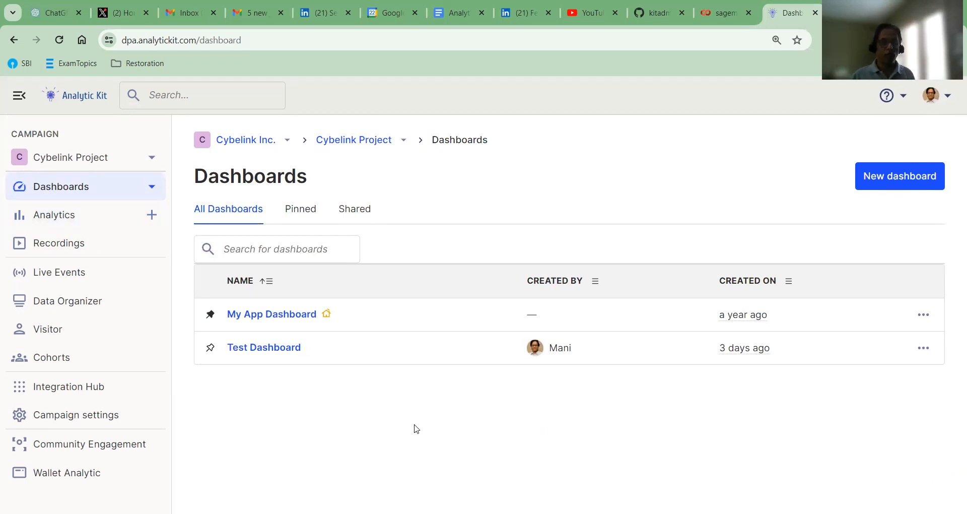
left_click(252, 351)
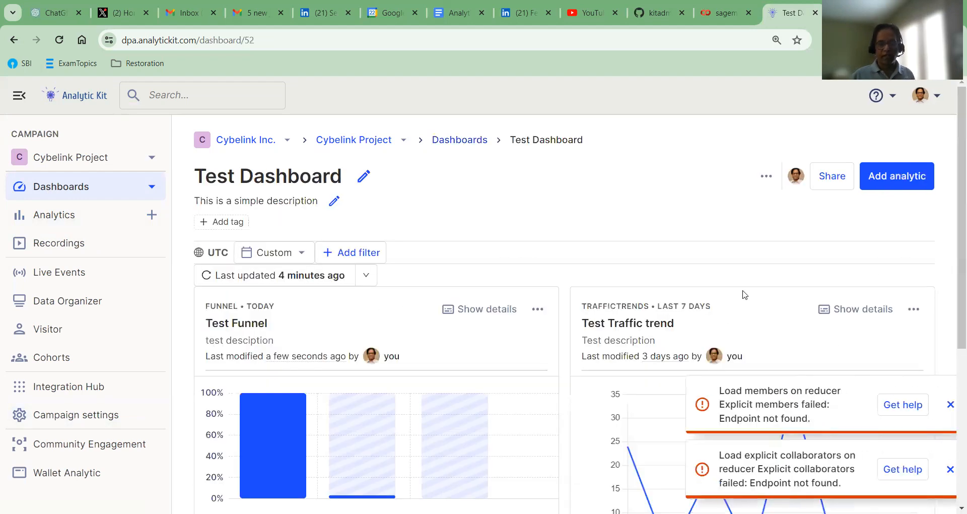
scroll(490, 363, "down", 2)
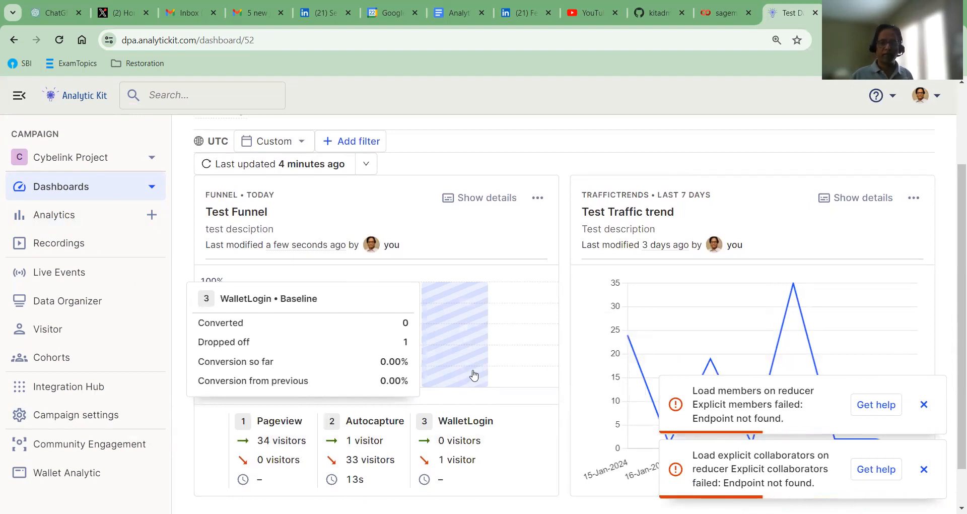
scroll(942, 322, "up", 1)
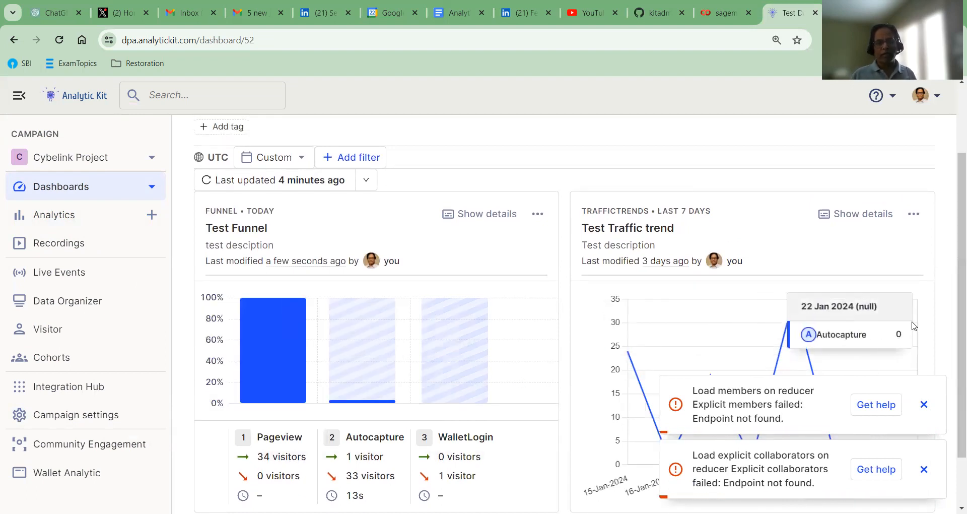